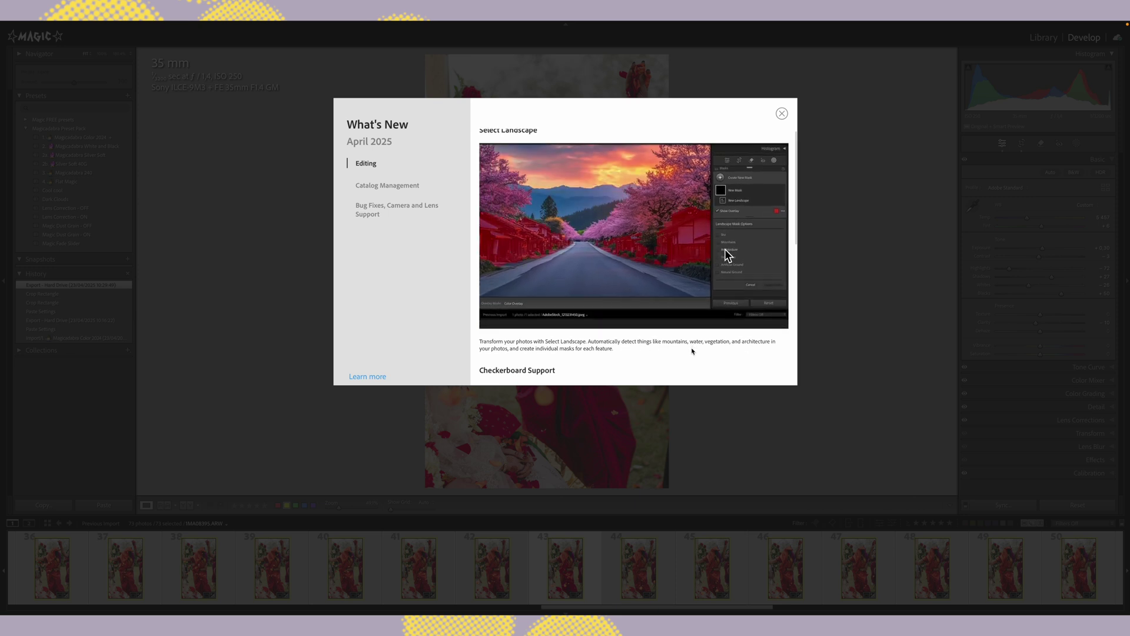
- Scroll through the April 2025 What's New notes in Lightroom Classic
scroll(693, 352, "down", 3)
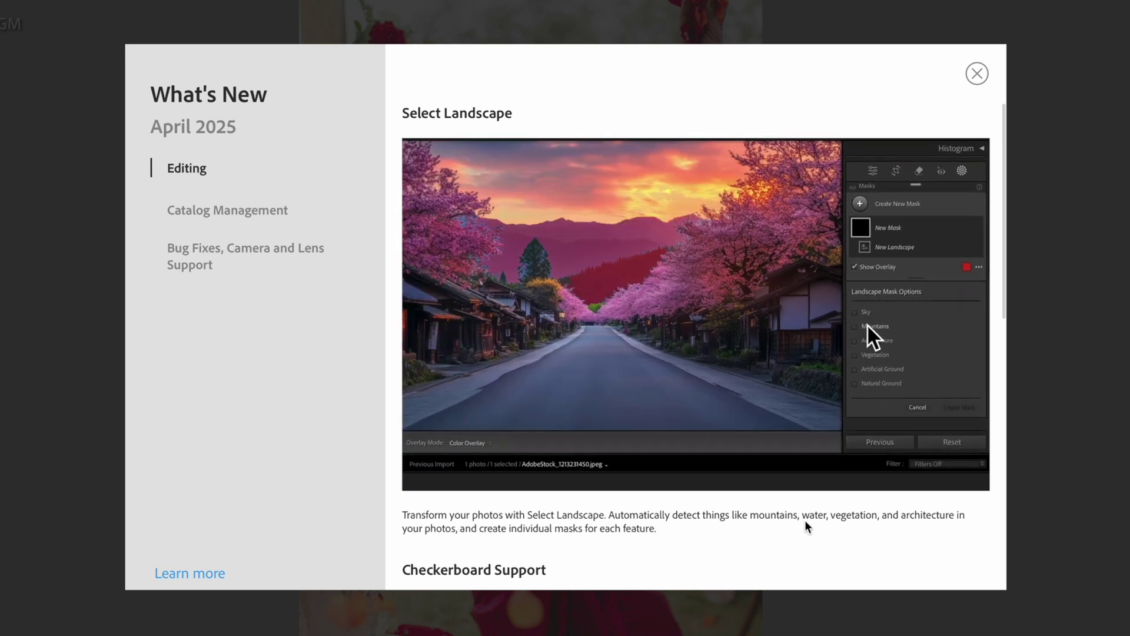
scroll(808, 525, "down", 3)
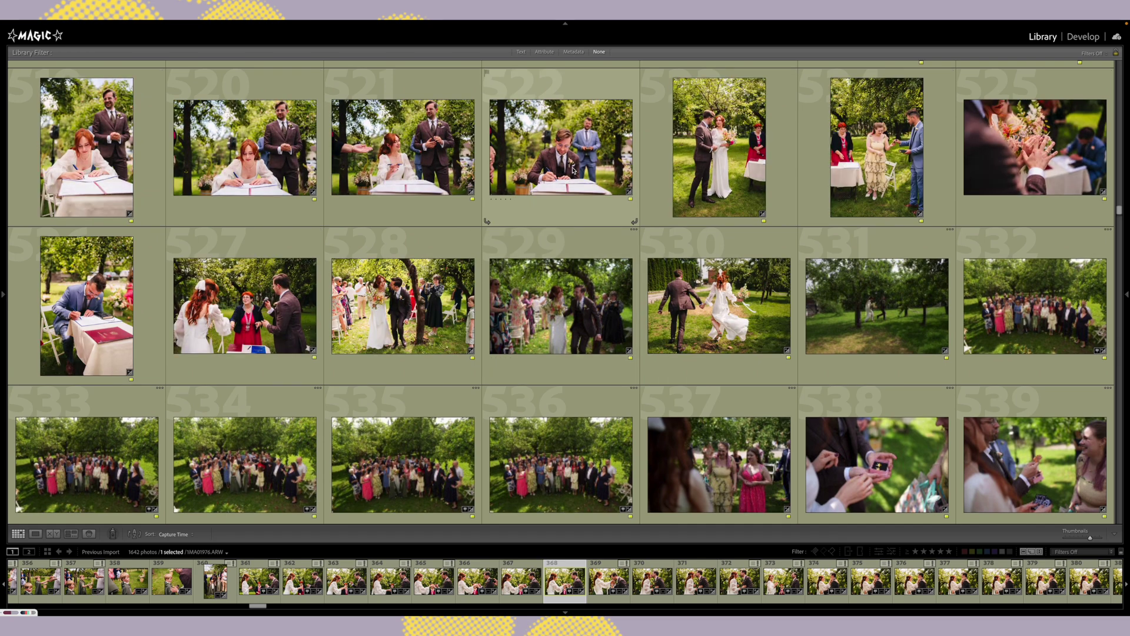
- Scroll the Library grid and open the sea-cliff couple photo in Develop
scroll(1042, 337, "down", 4)
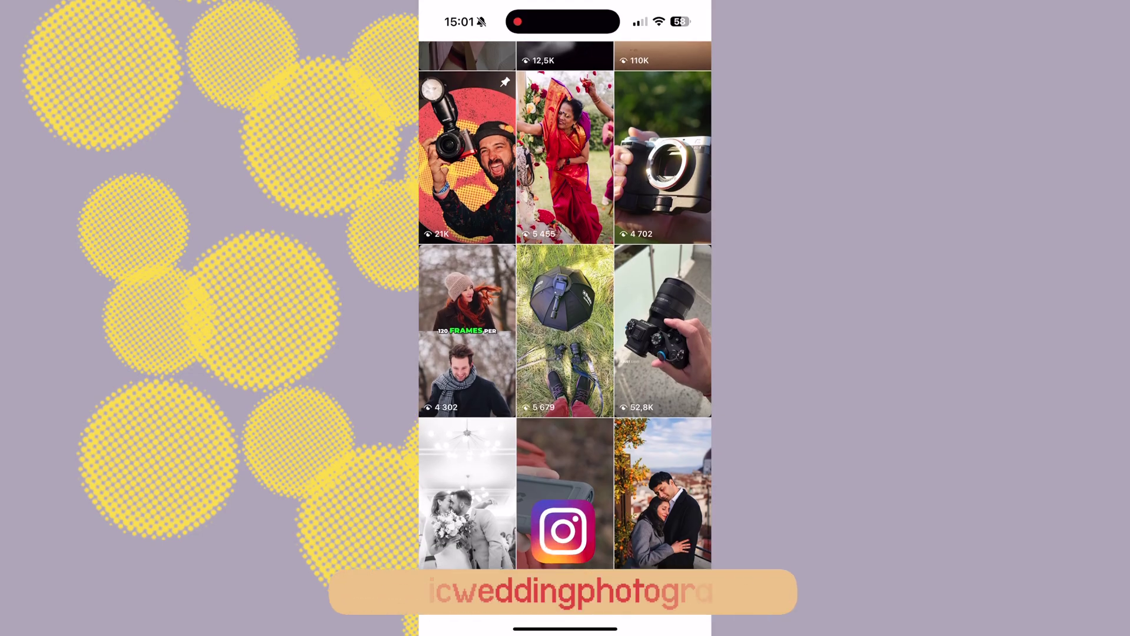
left_click(663, 331)
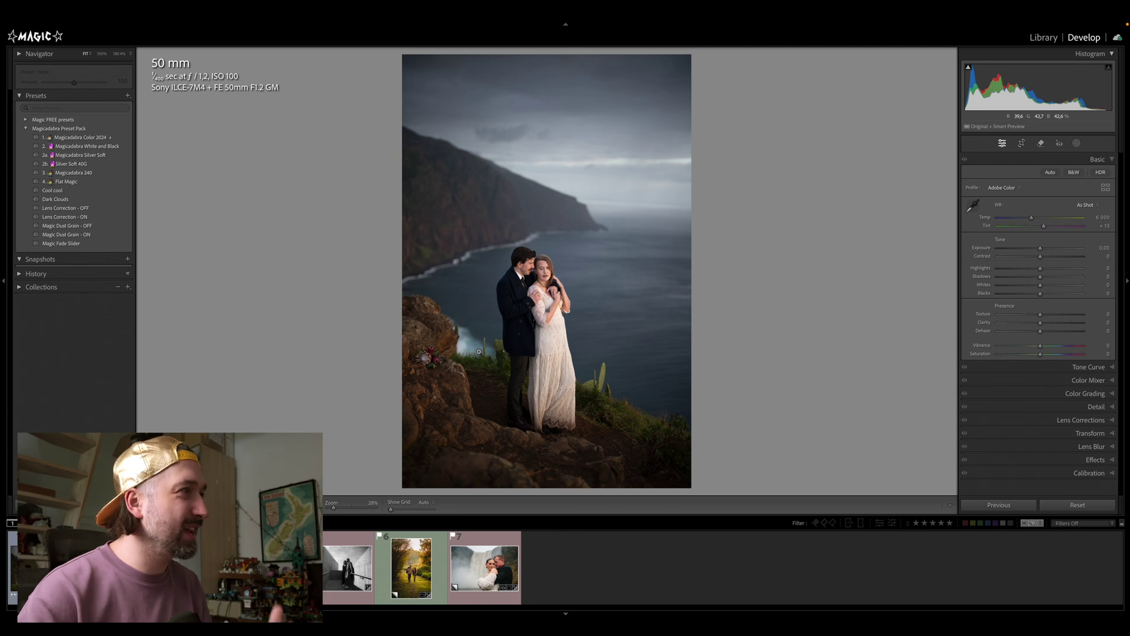
- Apply Magicadabra Color 2024, set Exposure to -0.35, lower Contrast, and check at 100%
left_click(82, 137)
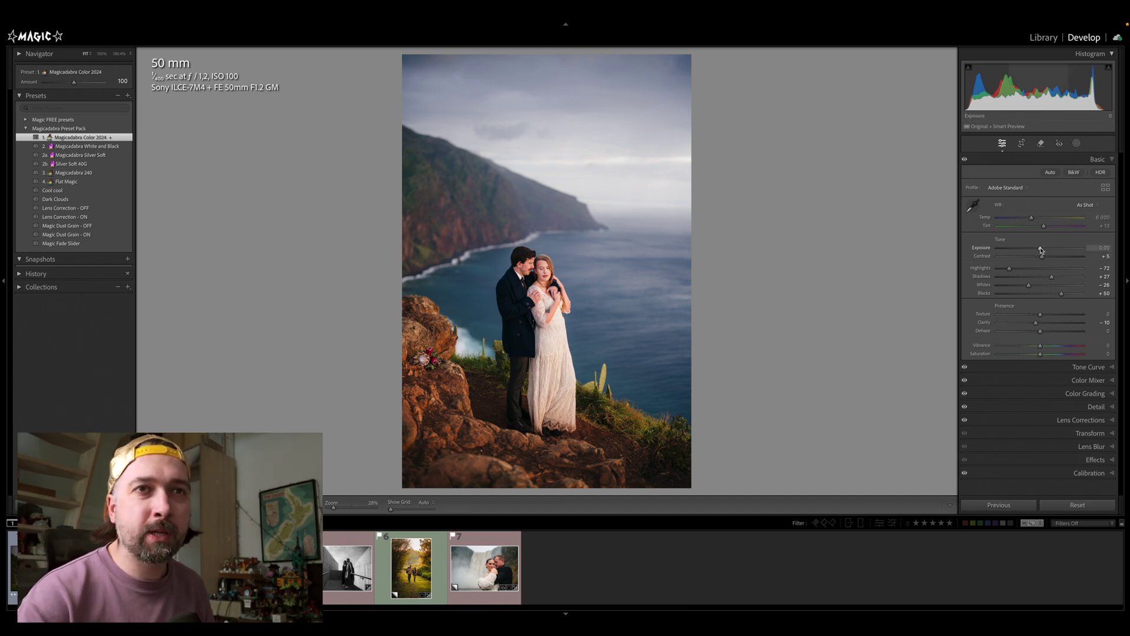
left_click_drag(1040, 249, 1037, 248)
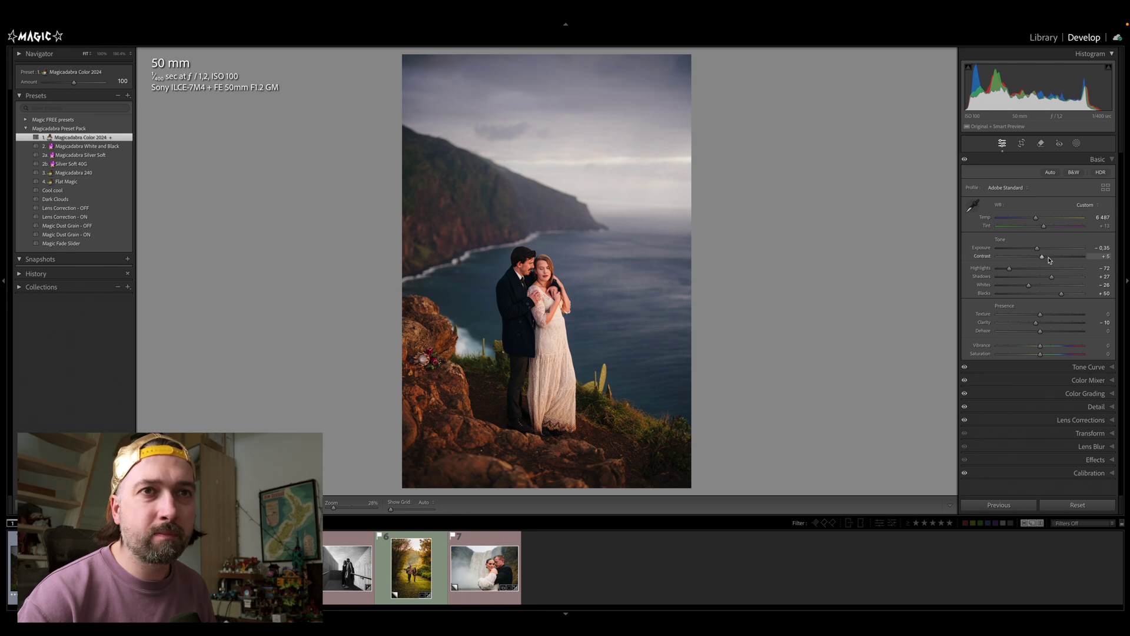
left_click_drag(1049, 257, 1048, 257)
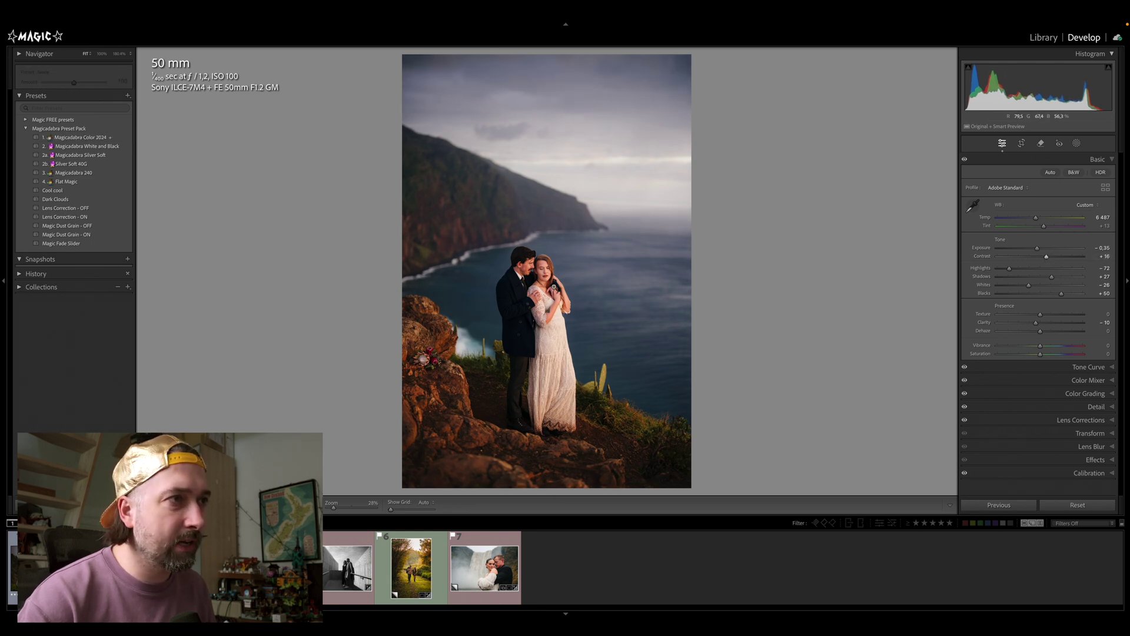
left_click(552, 287)
left_click(589, 244)
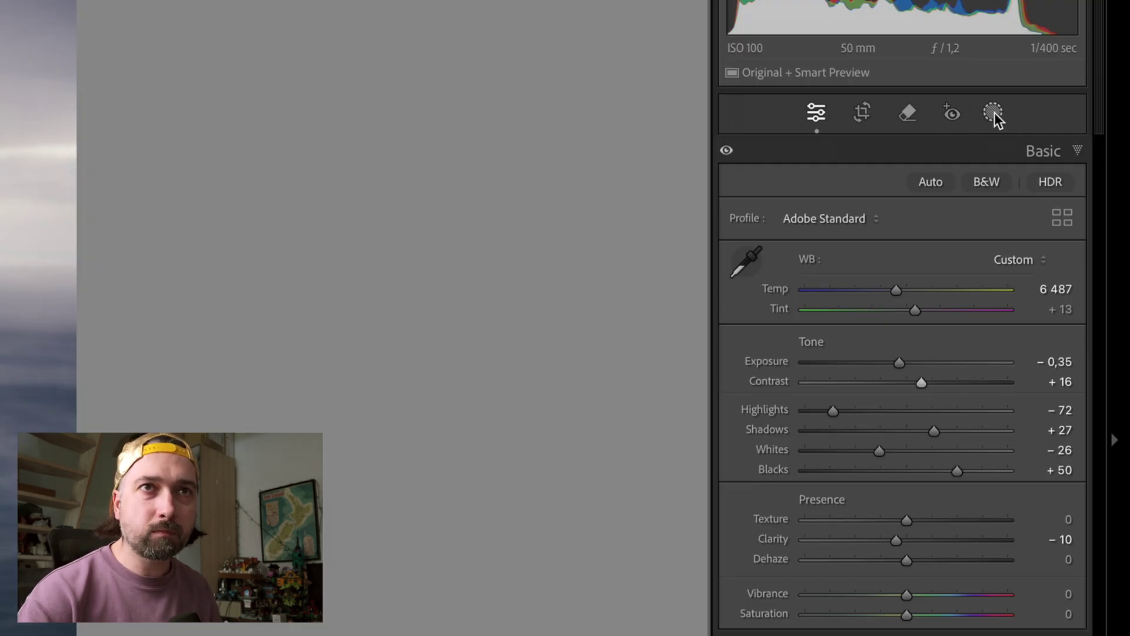
- Create a Landscape Water mask and cool and desaturate the sea (Temp -24, Saturation -20)
left_click(993, 113)
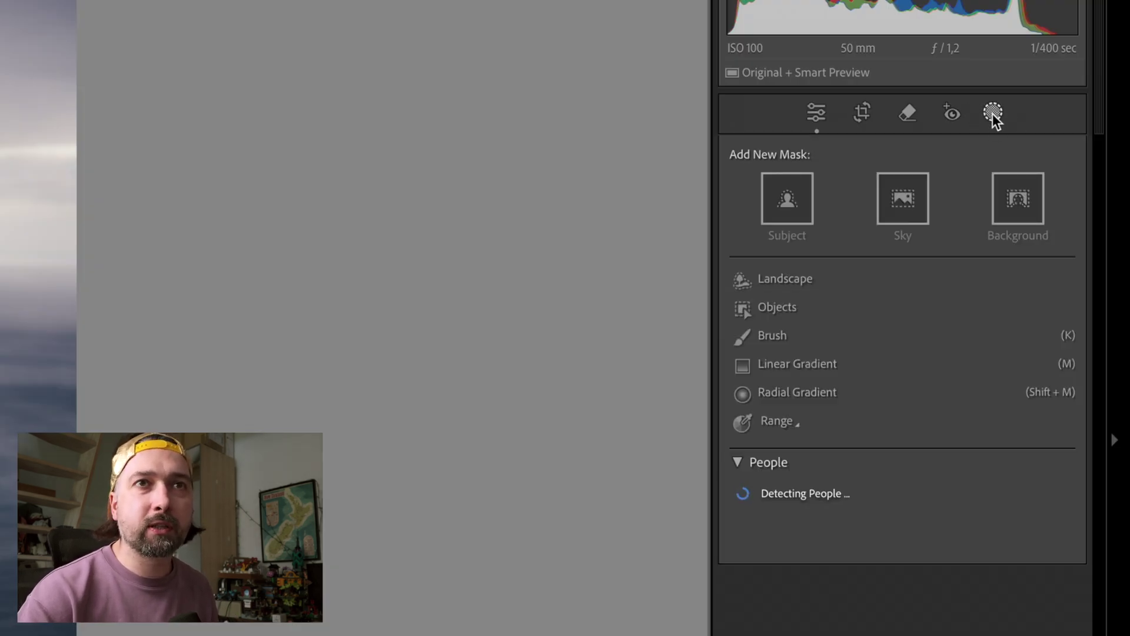
left_click(764, 285)
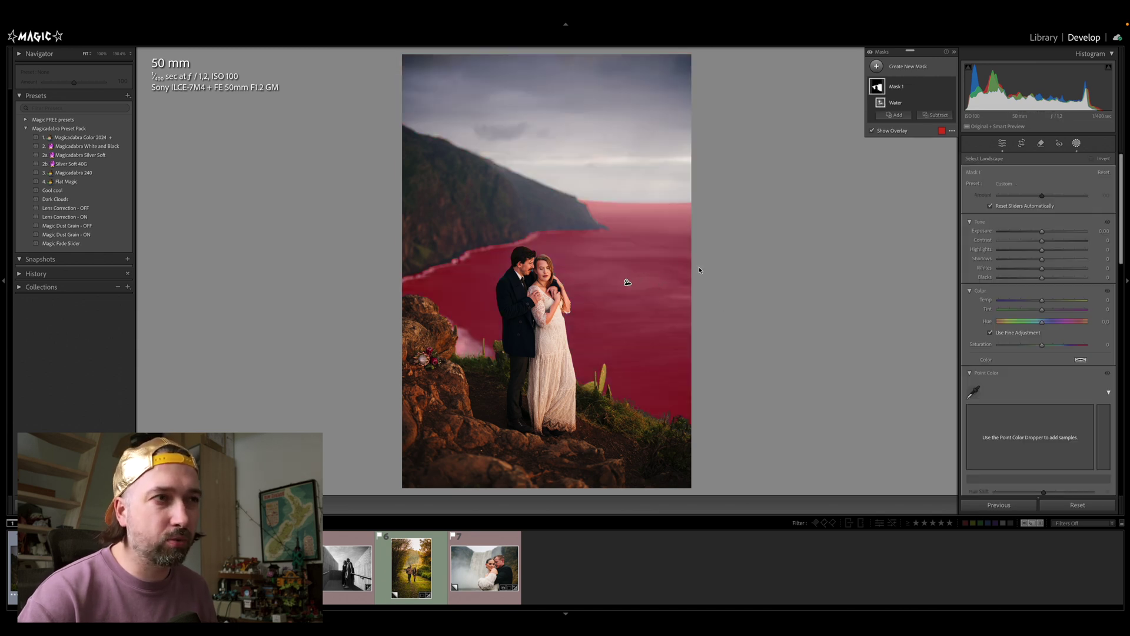
left_click_drag(1044, 303, 1048, 304)
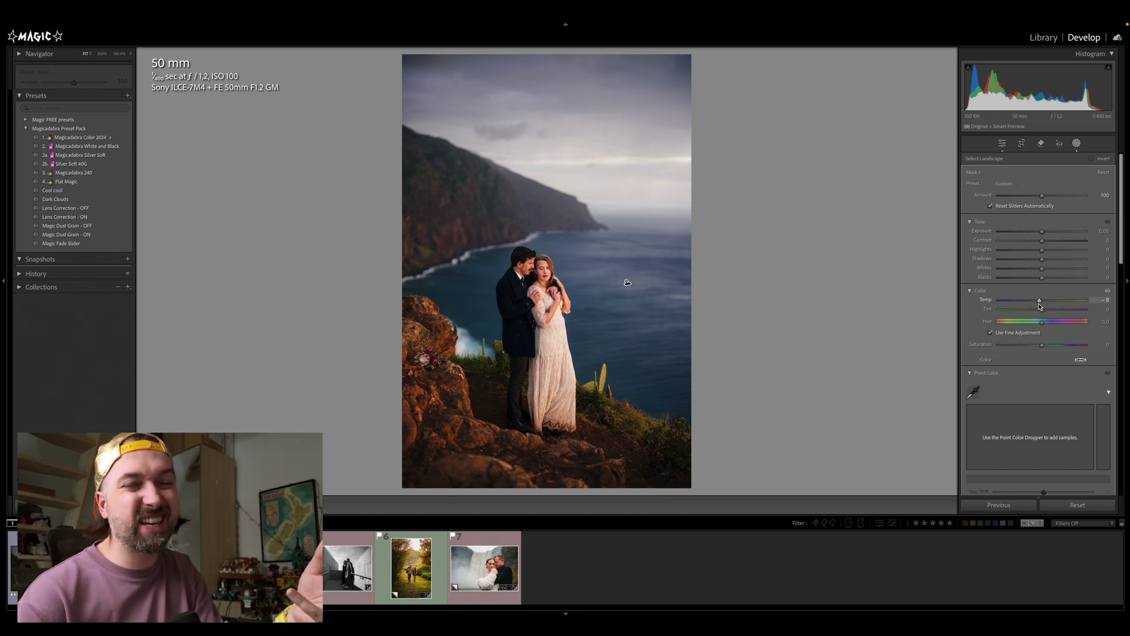
left_click_drag(1040, 306, 1034, 306)
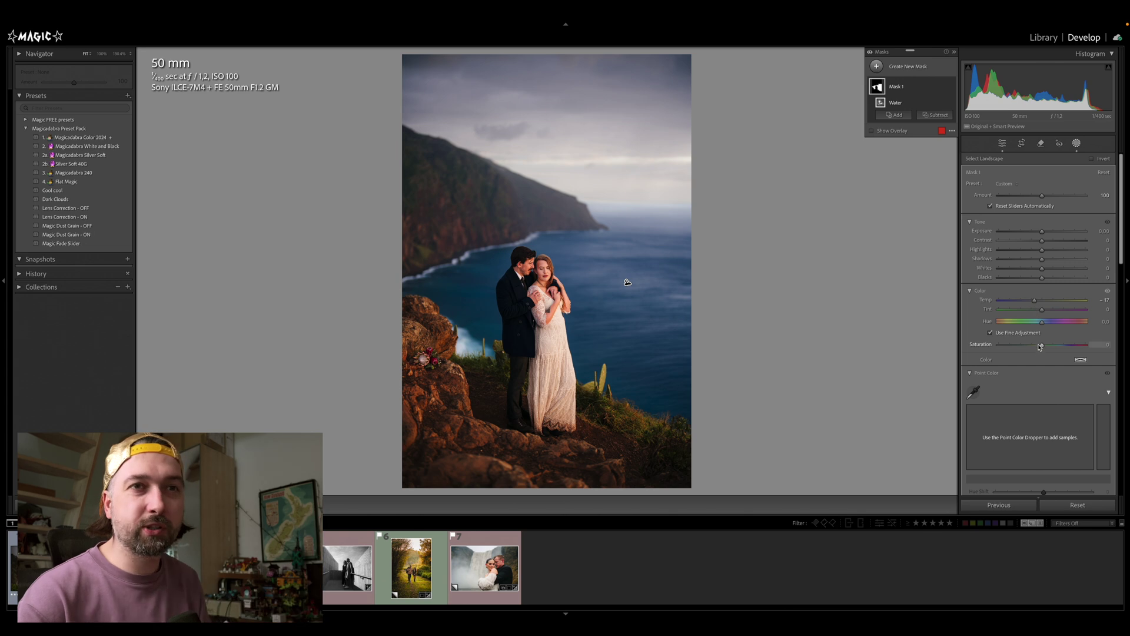
left_click_drag(1040, 346, 1036, 348)
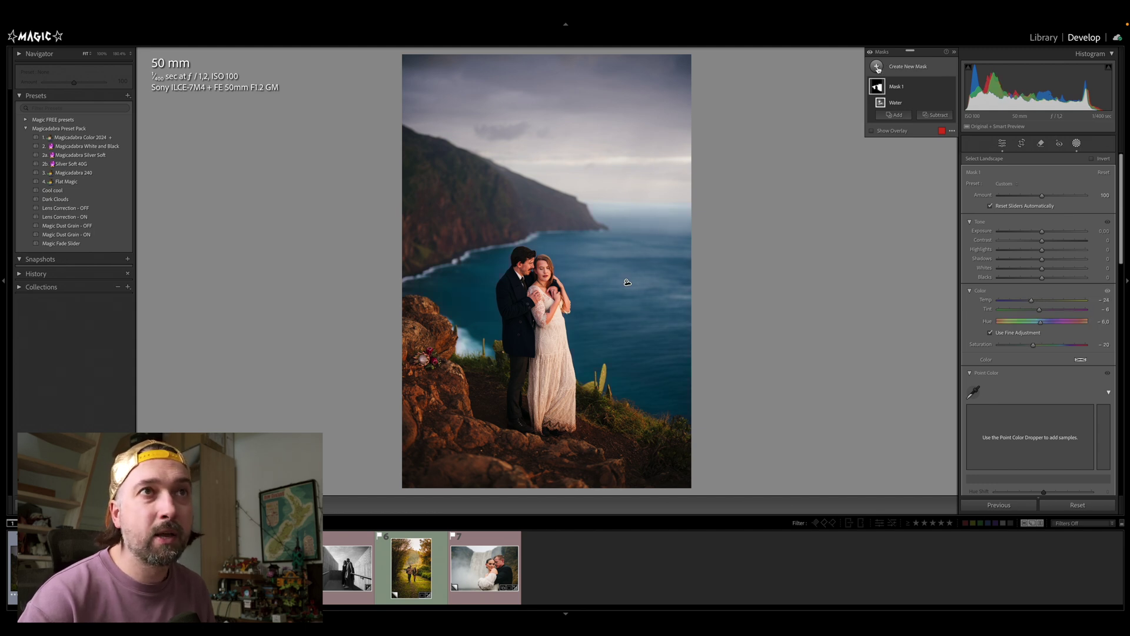
- Create a Mountains landscape mask, trying then resetting Exposure, and warm its Temp
left_click(877, 66)
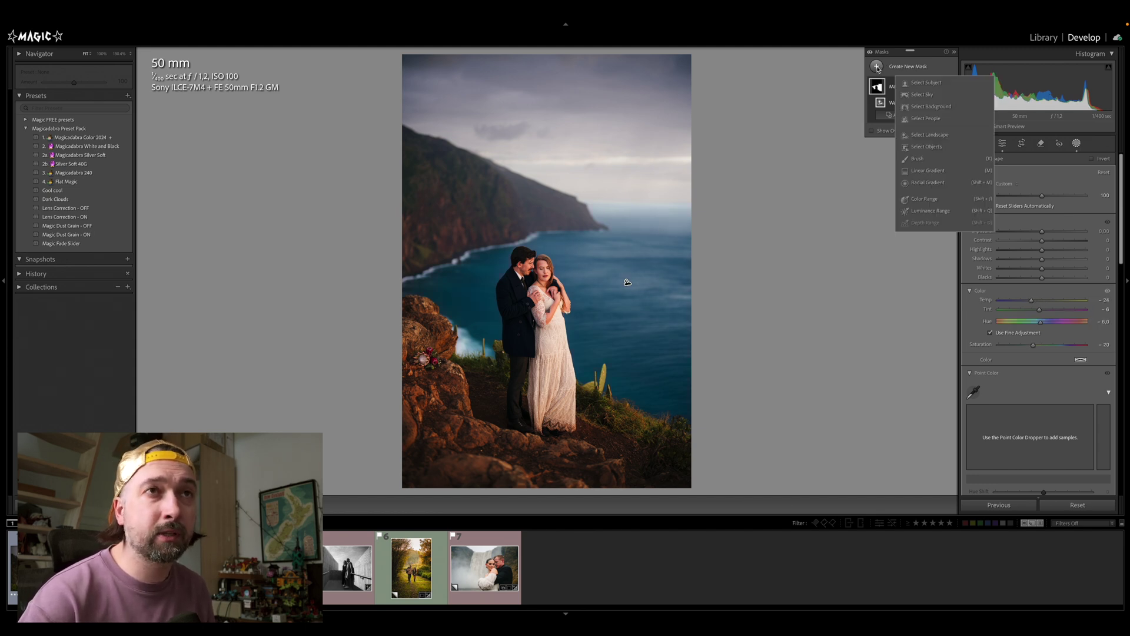
left_click(929, 135)
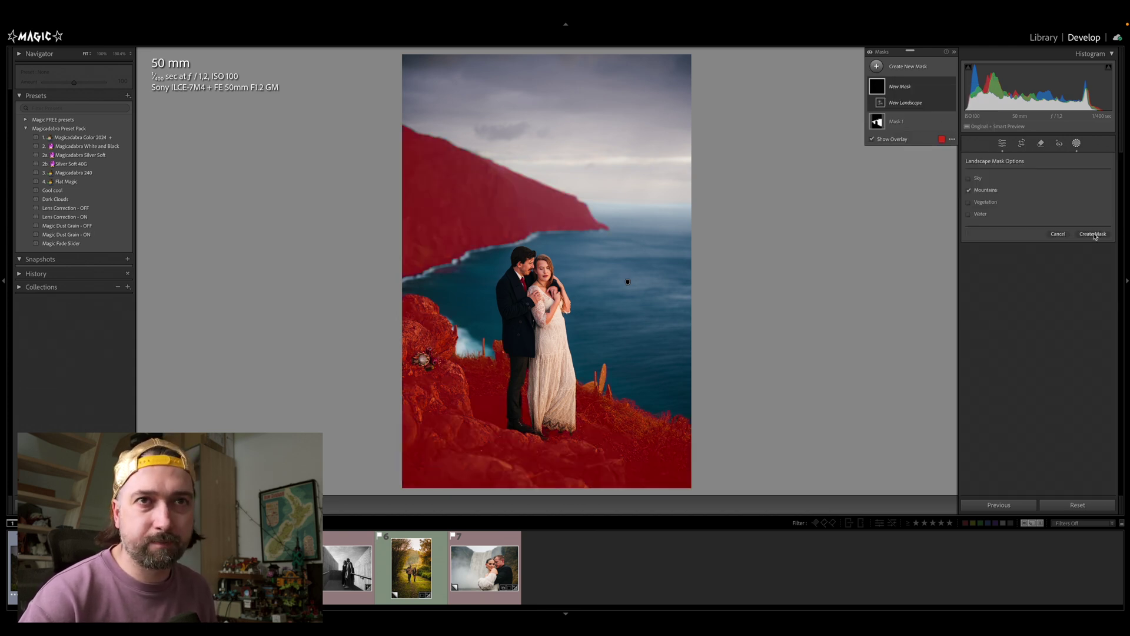
left_click(1093, 235)
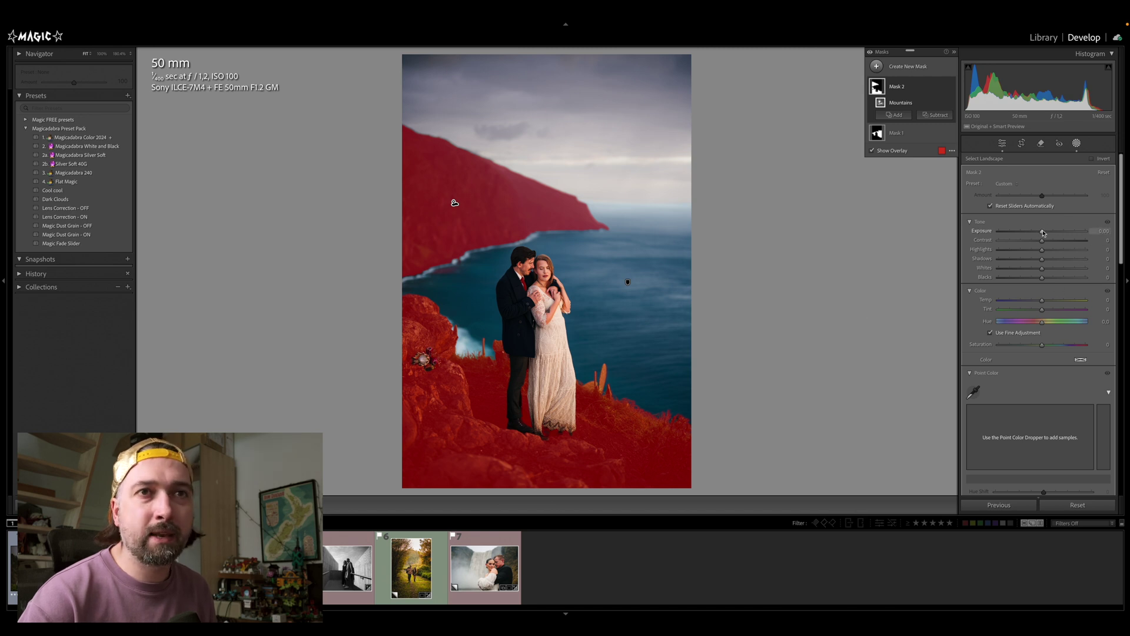
mouse_move(1043, 233)
left_mouse_down()
mouse_move(1060, 235)
mouse_move(1050, 237)
left_mouse_up()
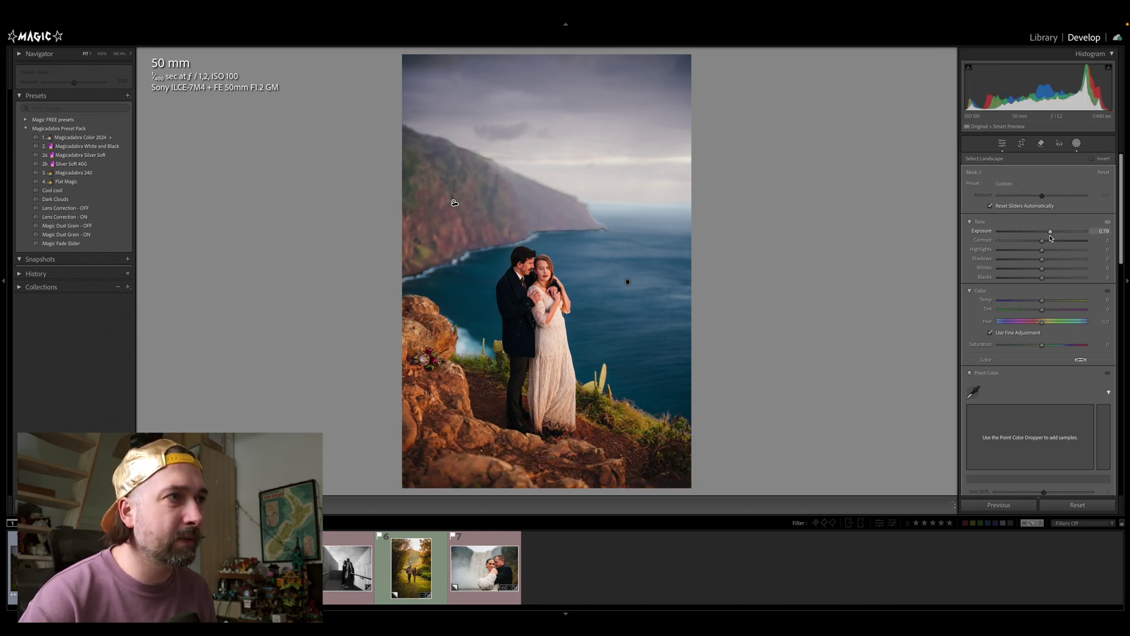
double_click(1051, 235)
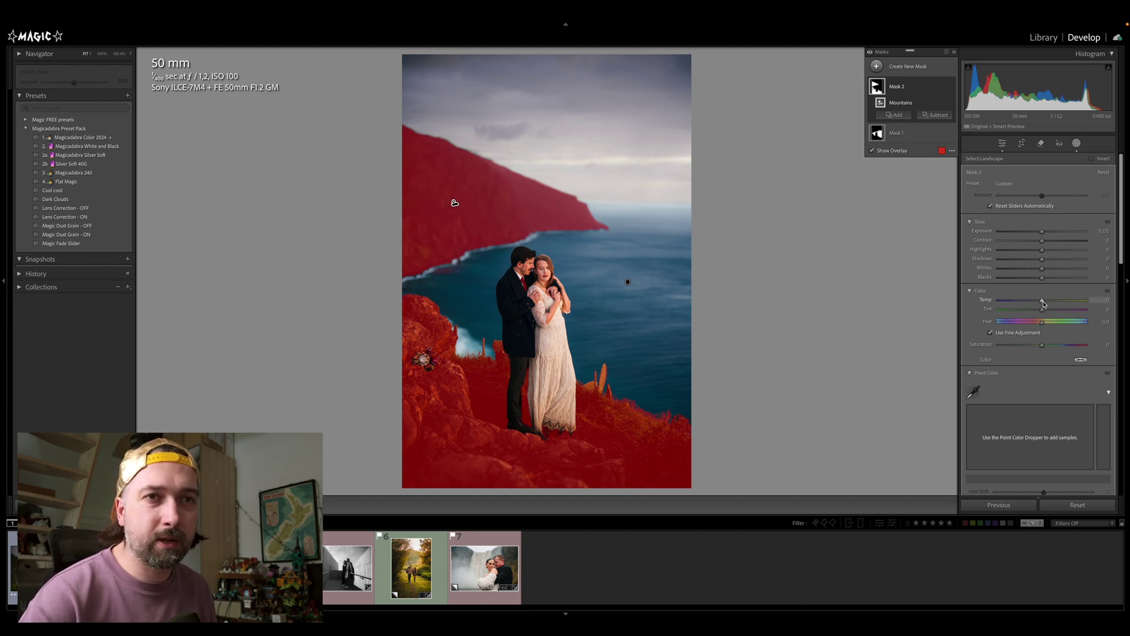
mouse_move(1044, 303)
left_mouse_down()
mouse_move(1057, 306)
mouse_move(1047, 307)
left_mouse_up()
- Shift the mountains' Tint to -19 toward green and nudge Temp back up slightly
scroll(1036, 330, "down", 5)
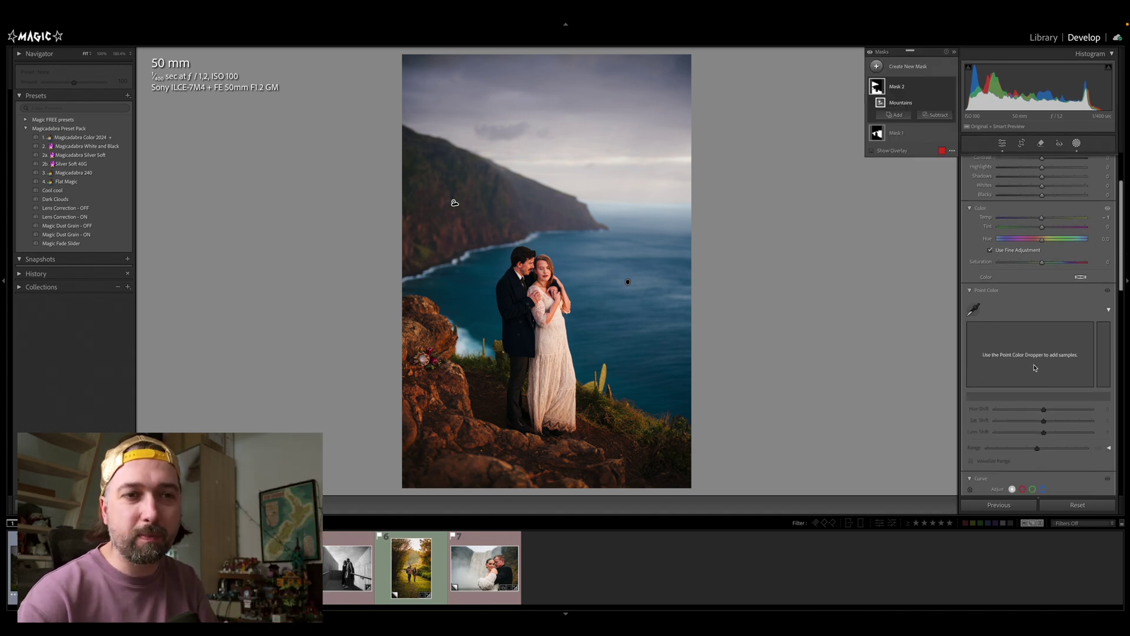
scroll(1021, 349, "down", 1)
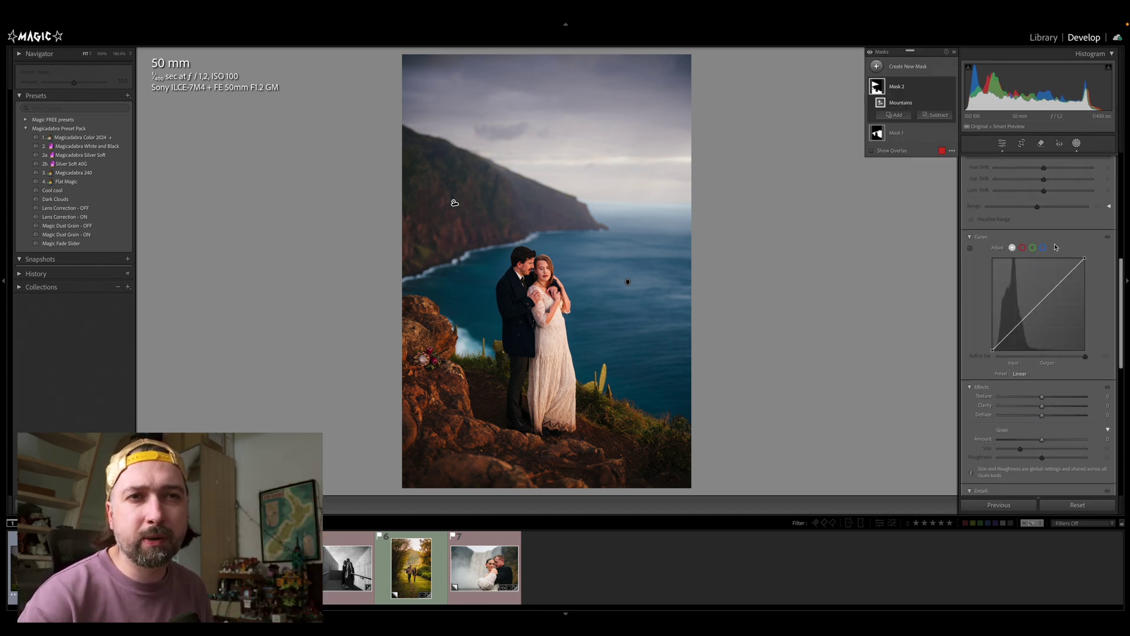
scroll(976, 351, "down", 1)
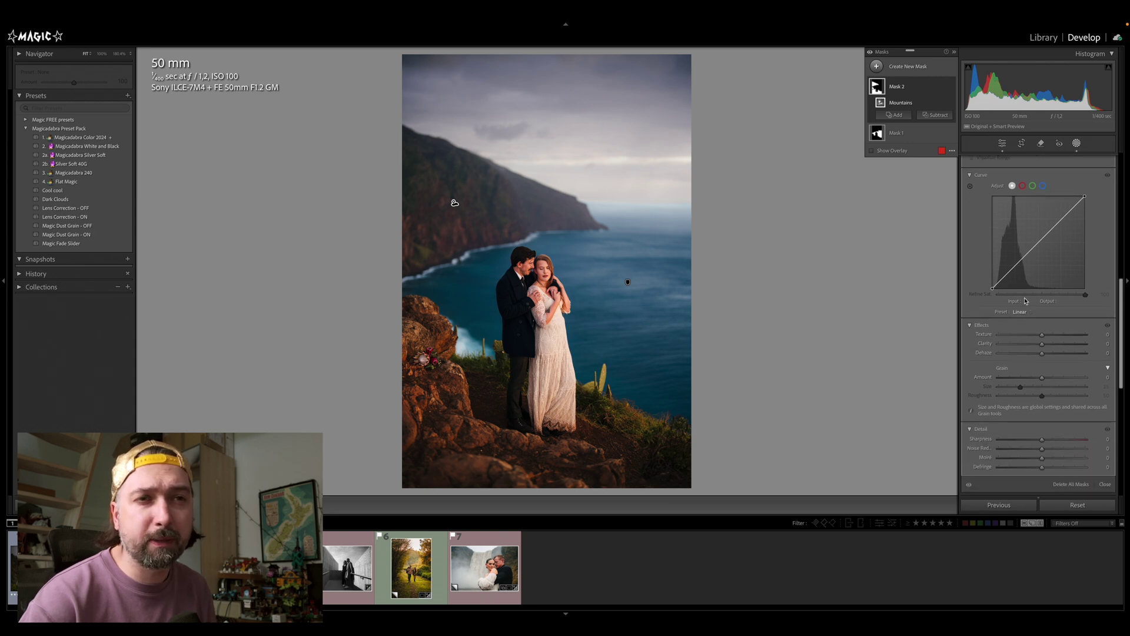
scroll(1025, 301, "up", 1)
scroll(1022, 258, "up", 6)
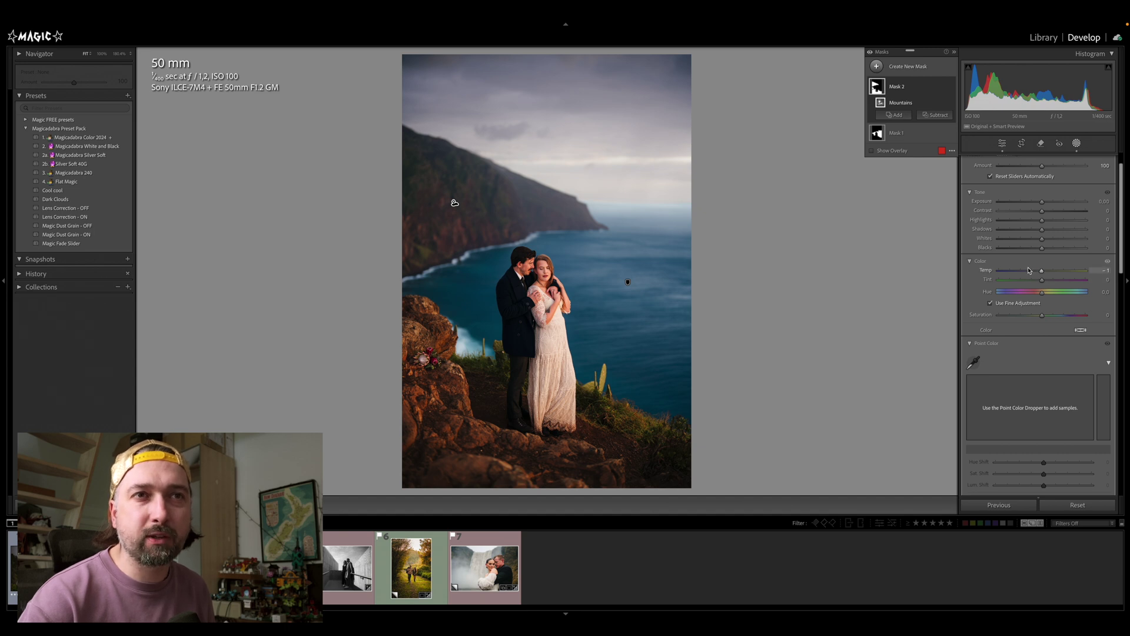
left_click_drag(1041, 281, 1040, 283)
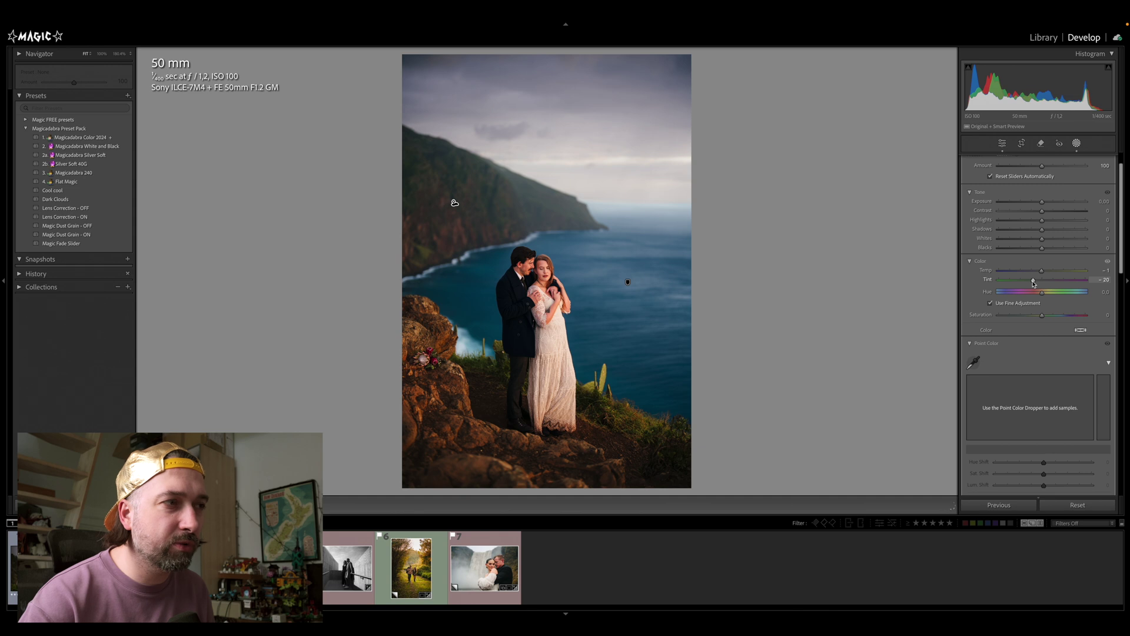
left_click_drag(1041, 271, 1047, 274)
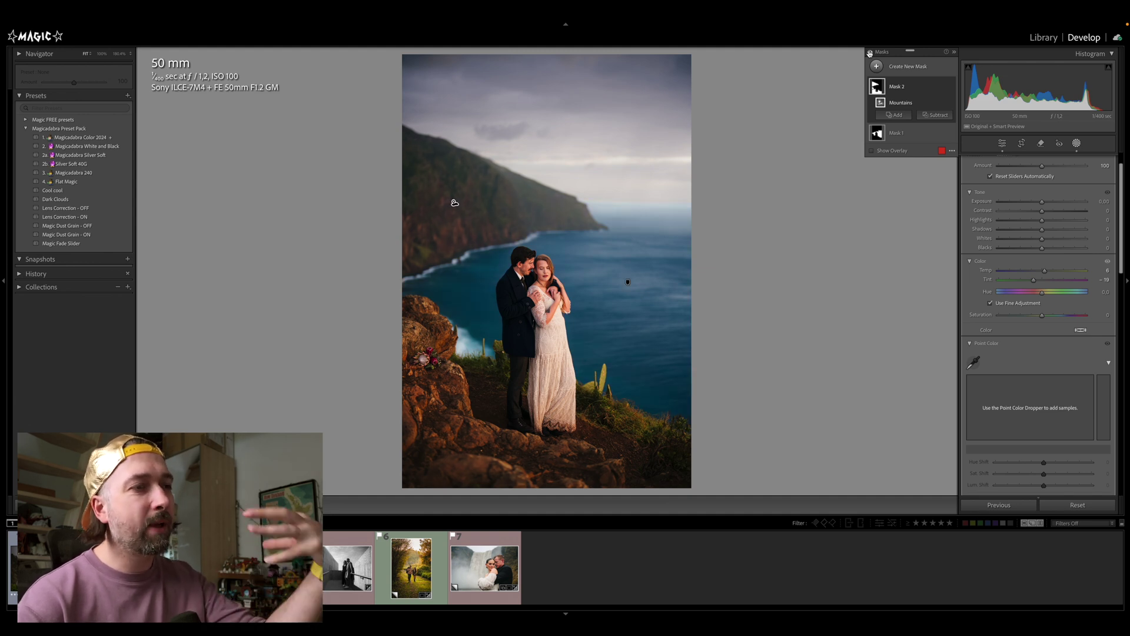
- Compare with masks hidden, then warm the water mask (Mask 1) to Temp -16
left_click(870, 52)
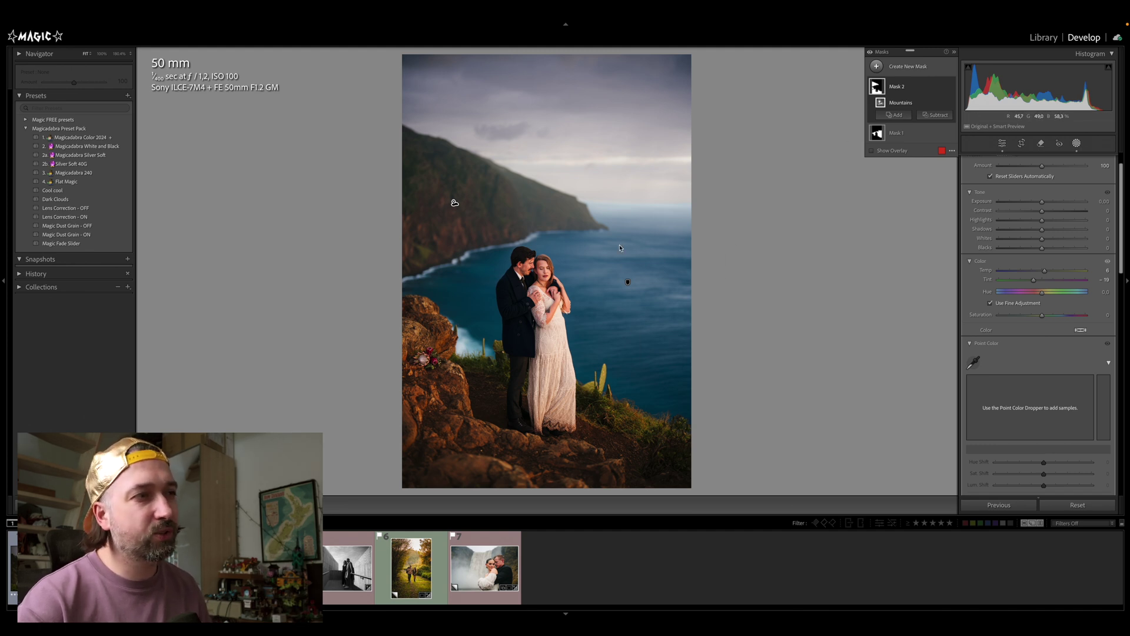
left_click(627, 281)
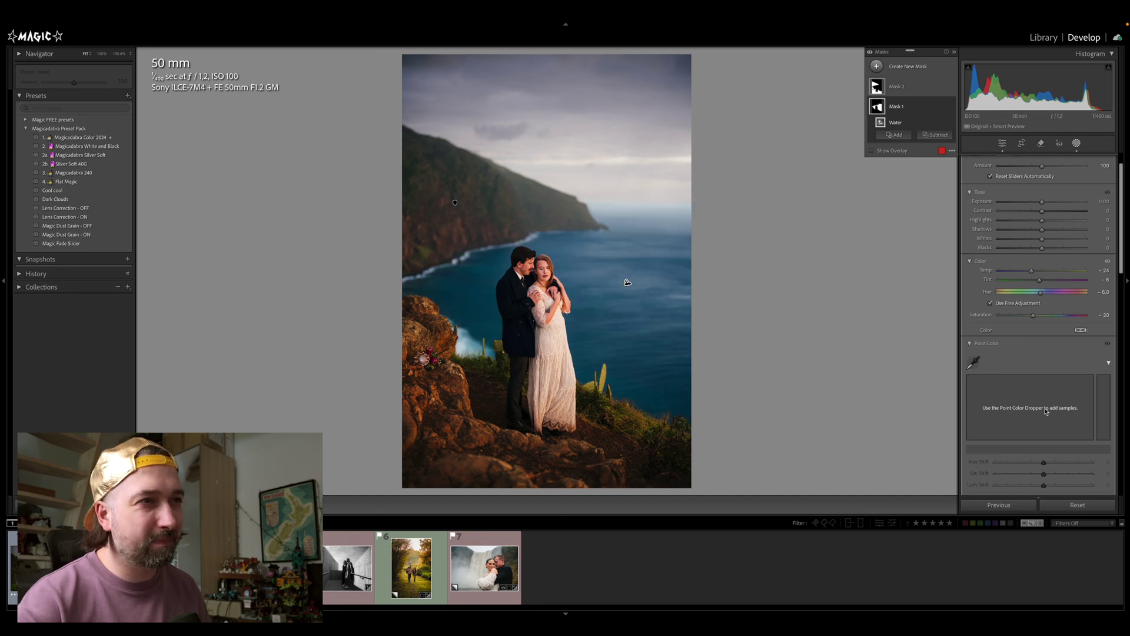
left_click_drag(1032, 270, 1035, 272)
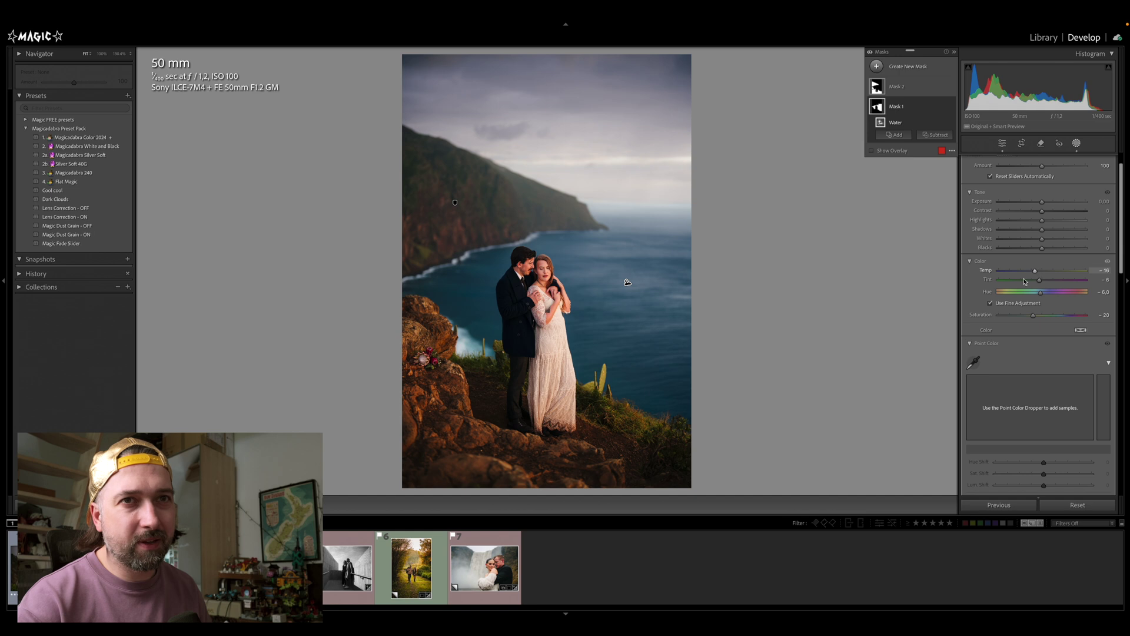
left_click(871, 52)
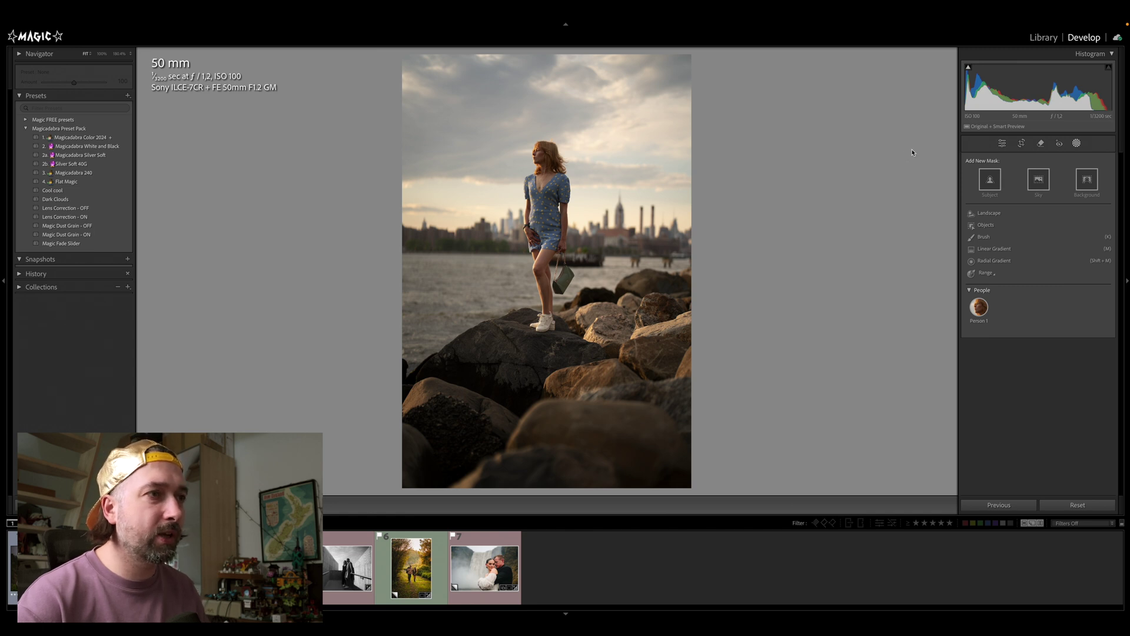
- Level the seaside portrait, apply Magicadabra Color 2024, and lower Exposure to -0.25
left_click(1021, 143)
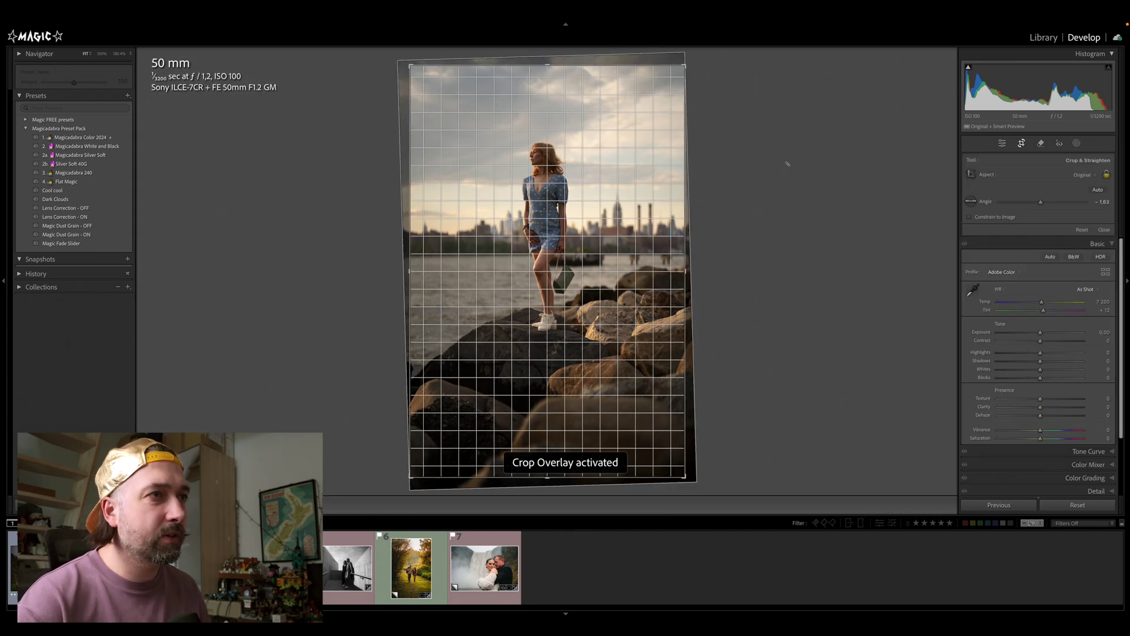
left_click_drag(787, 164, 787, 164)
key("r")
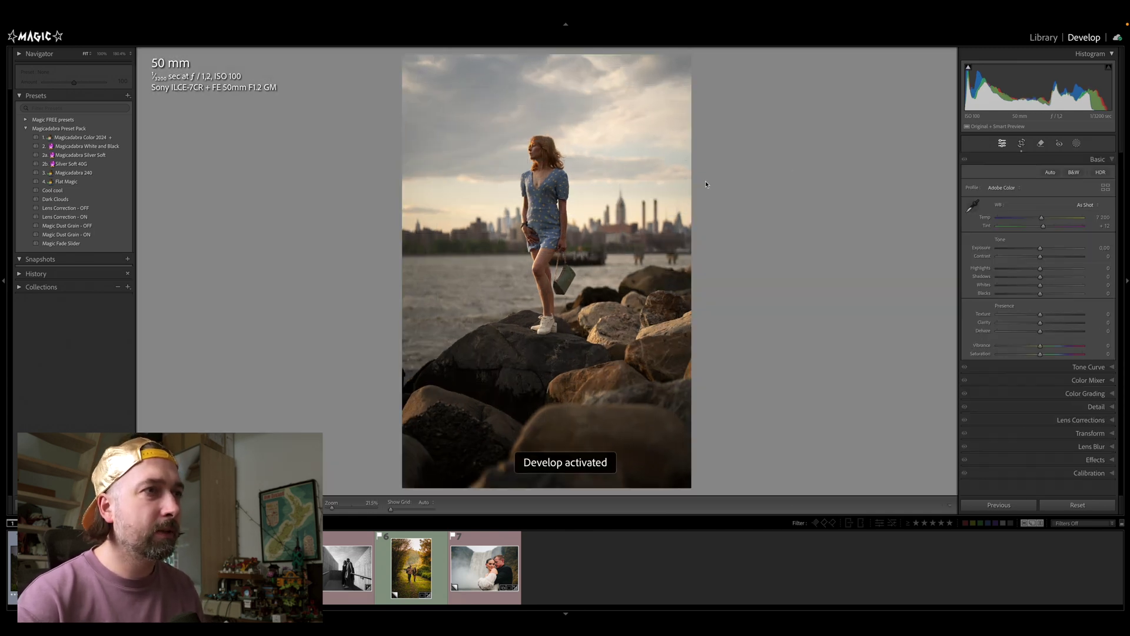
left_click(80, 137)
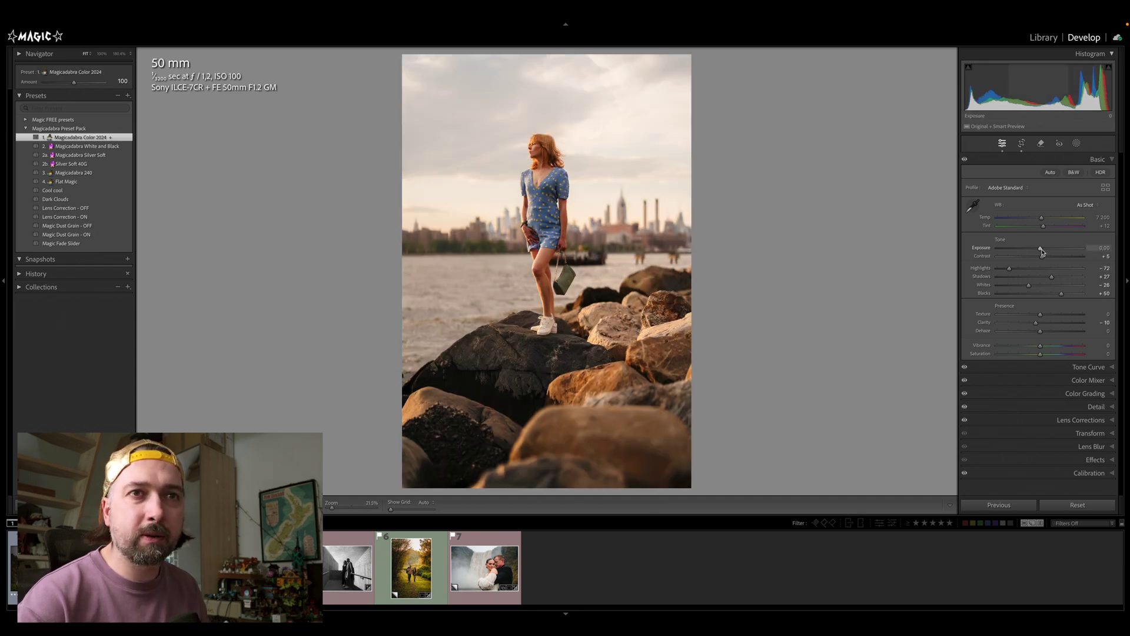
left_click_drag(1041, 250, 1039, 220)
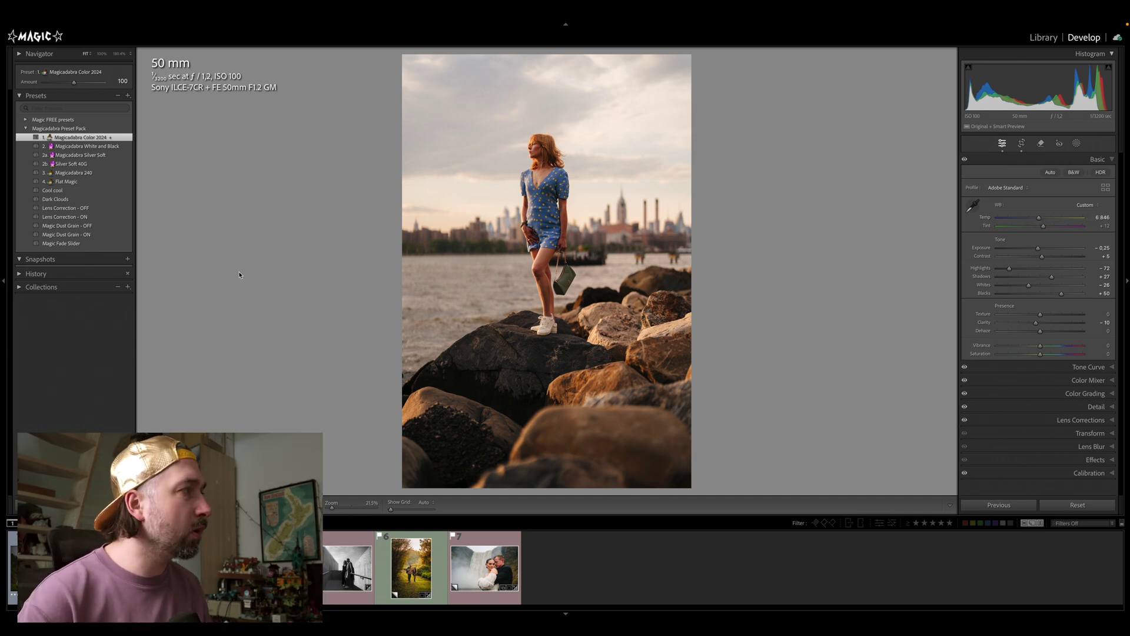
- Create a Landscape mask covering only the Sky
left_click(1076, 143)
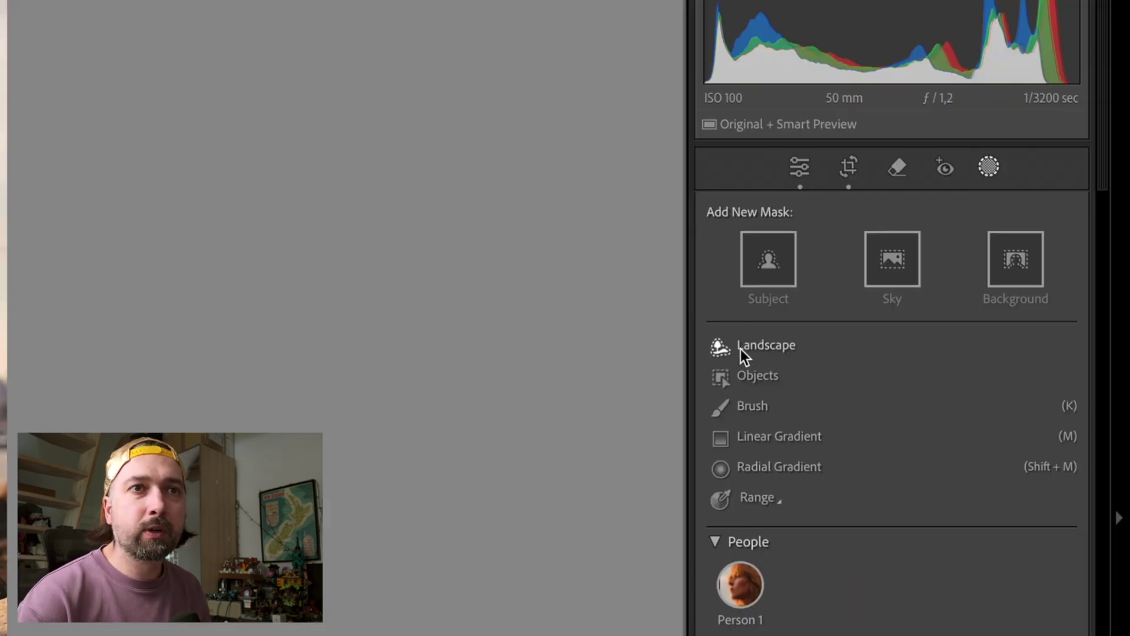
left_click(740, 348)
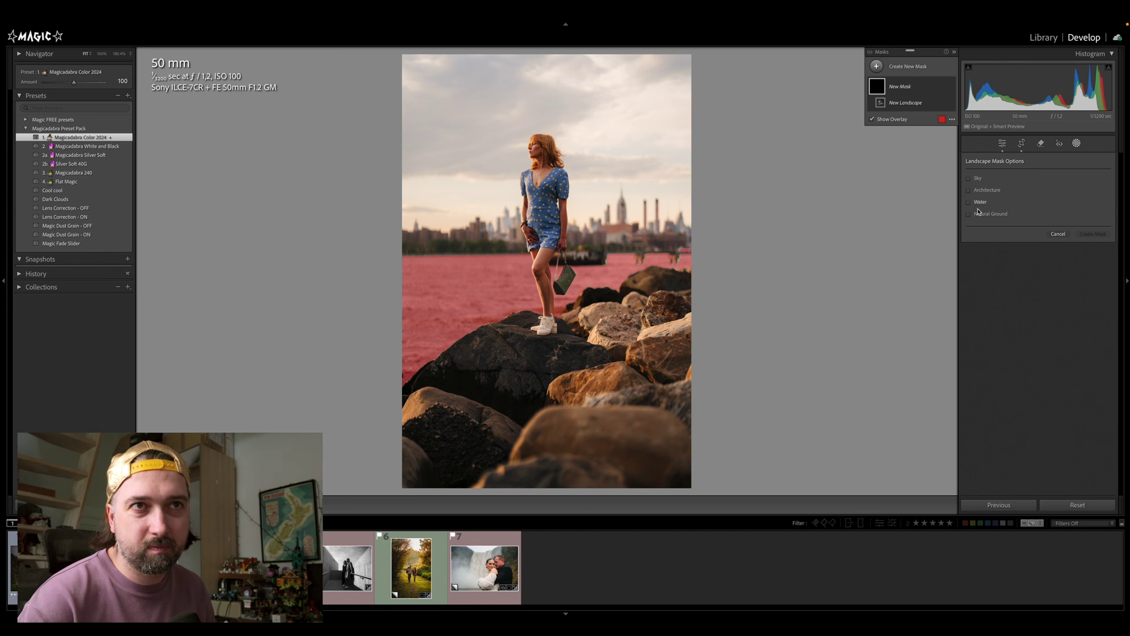
mouse_move(980, 215)
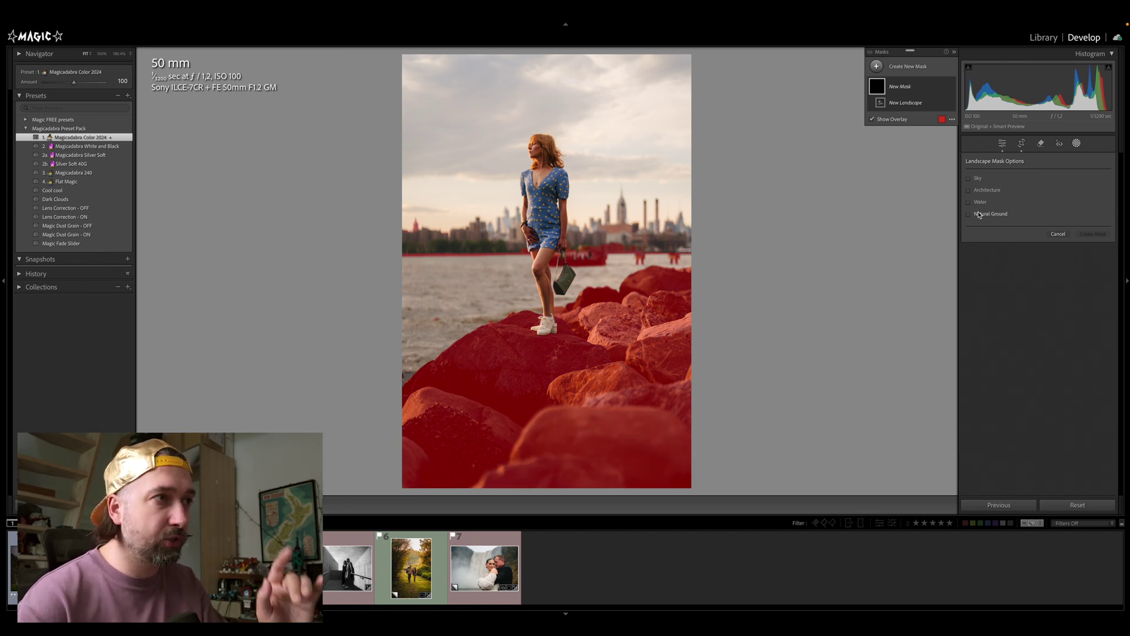
left_click(976, 178)
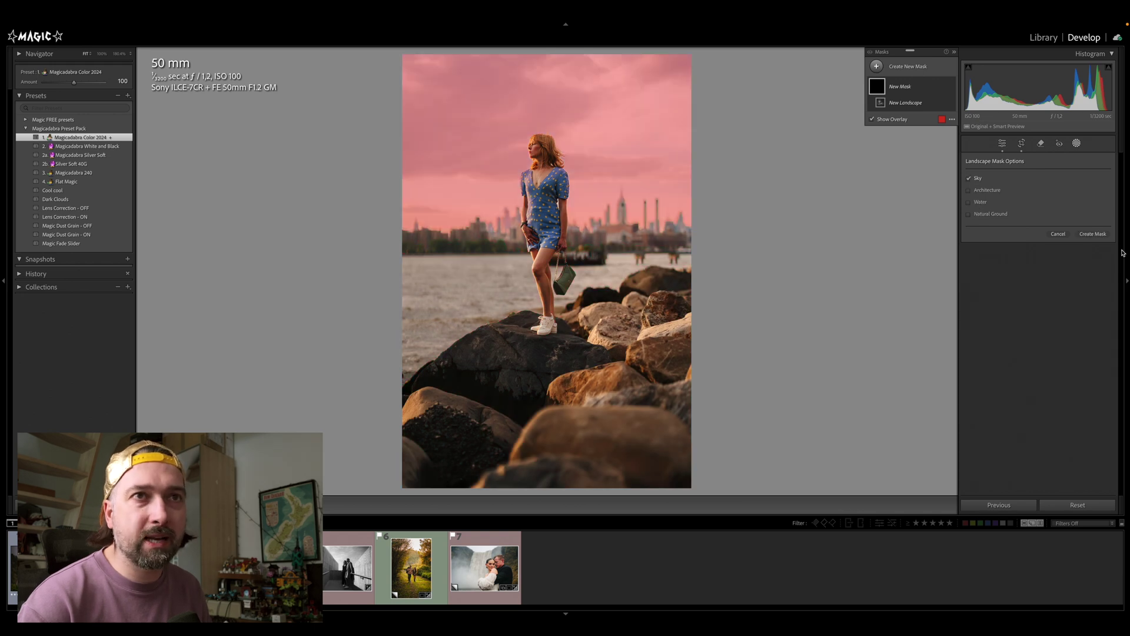
left_click(1093, 234)
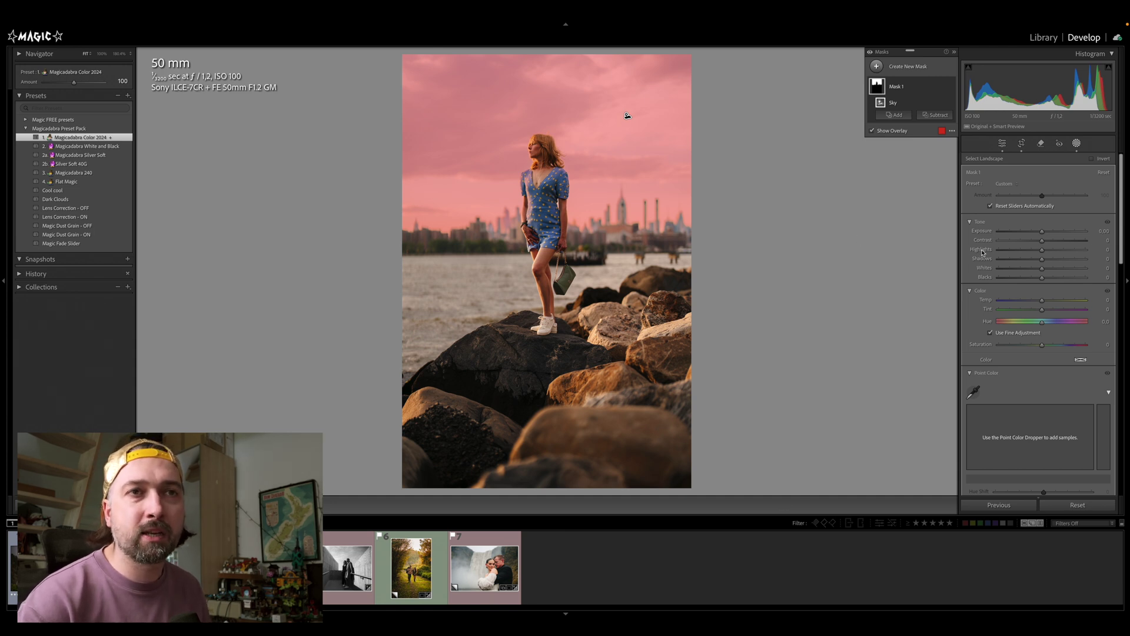
- Darken and cool the sky: Highlights -61, Exposure -0.63, cooler Temp, Amount 75
mouse_move(1041, 250)
left_mouse_down()
mouse_move(1013, 252)
mouse_move(1036, 236)
left_mouse_up()
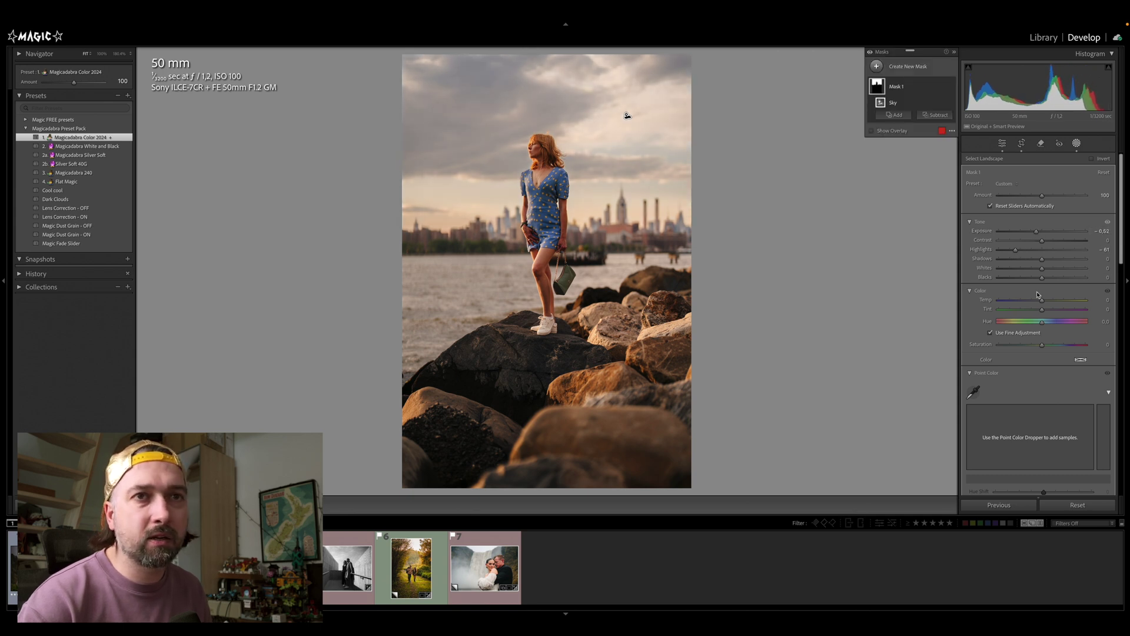
left_click_drag(1042, 300, 1038, 302)
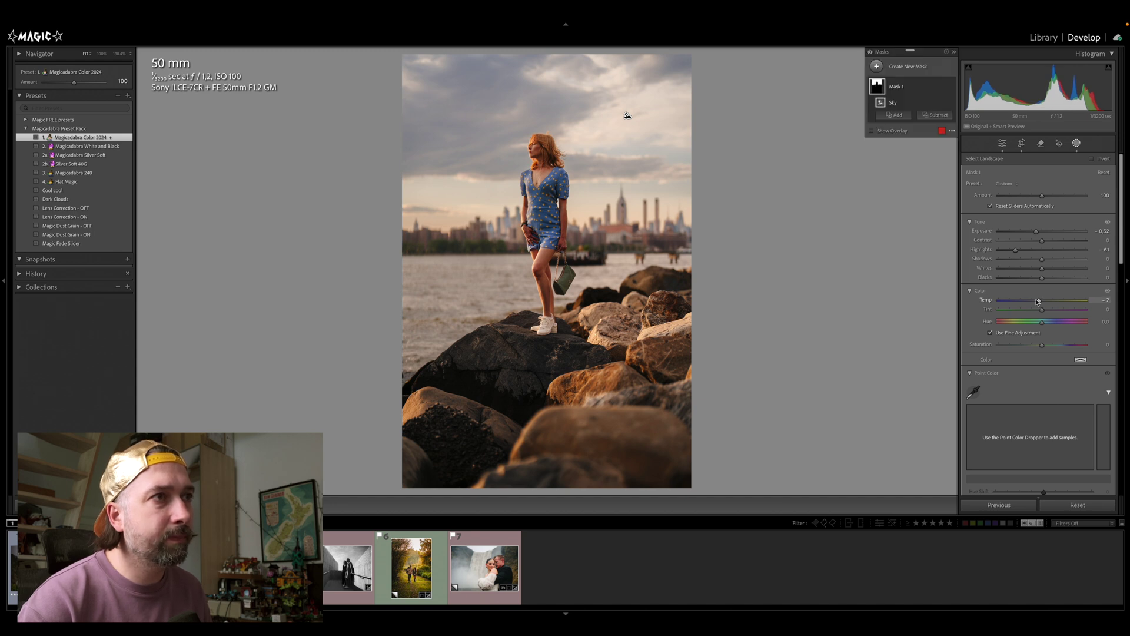
left_click_drag(1037, 231, 1036, 234)
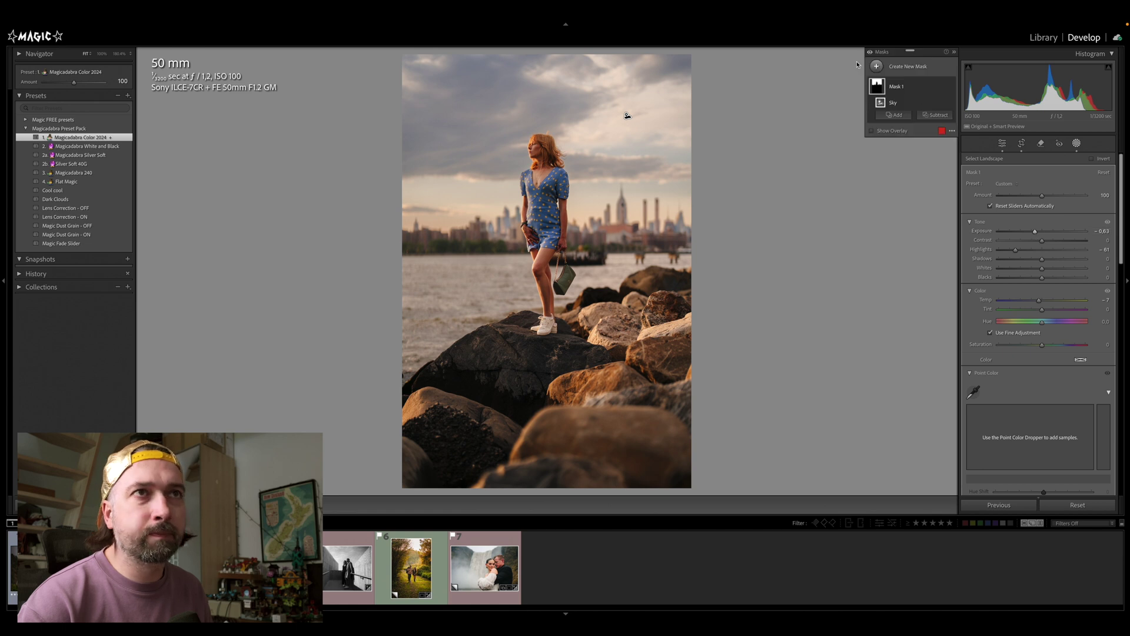
left_click(868, 53)
left_click(869, 53)
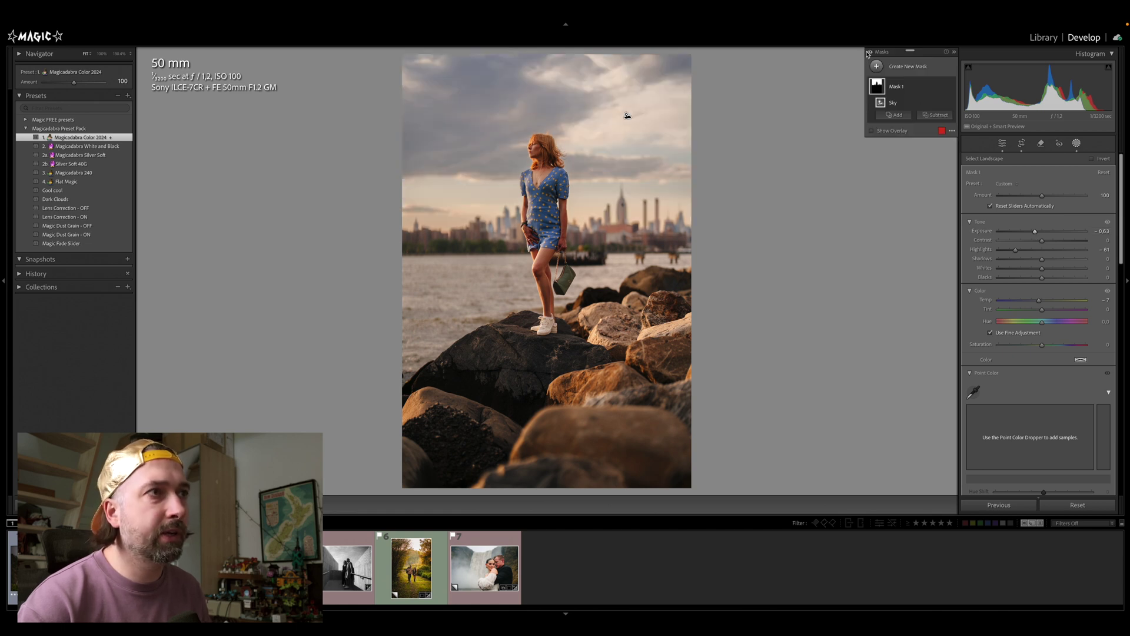
left_click_drag(1042, 195, 1032, 196)
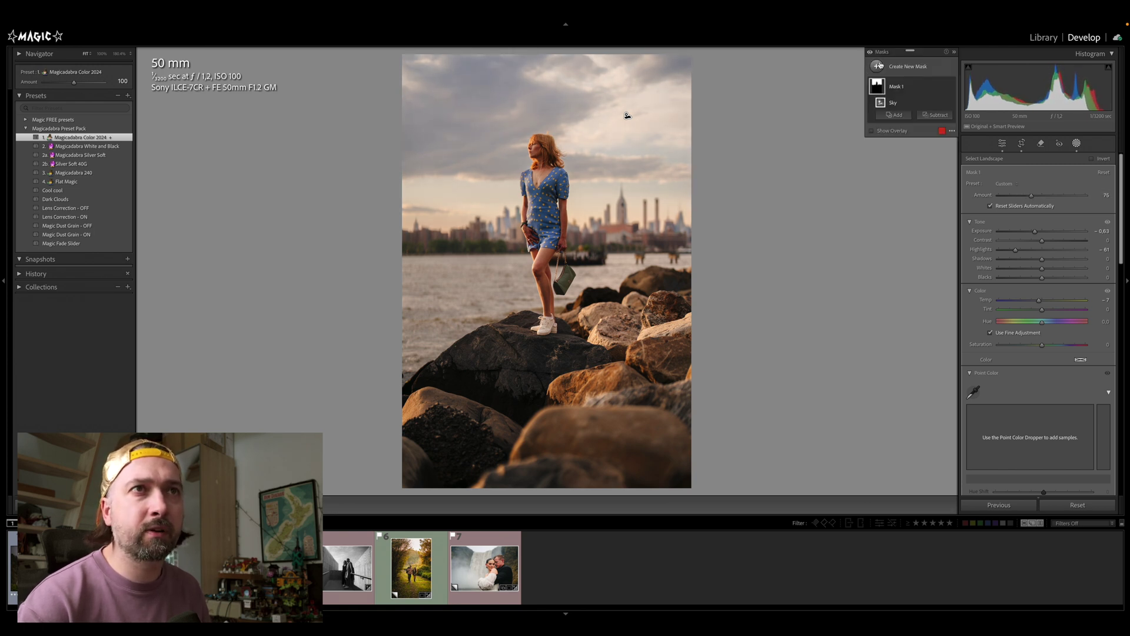
left_click(879, 65)
- Create a Water landscape mask and cool the river to Temp -23
left_click(929, 137)
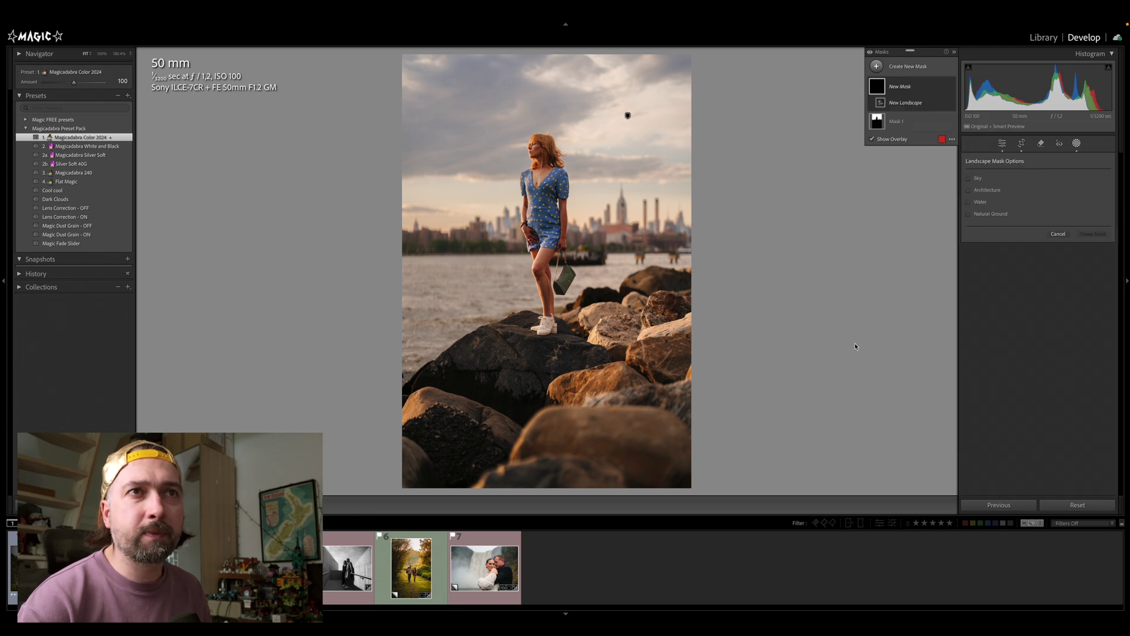
left_click(969, 202)
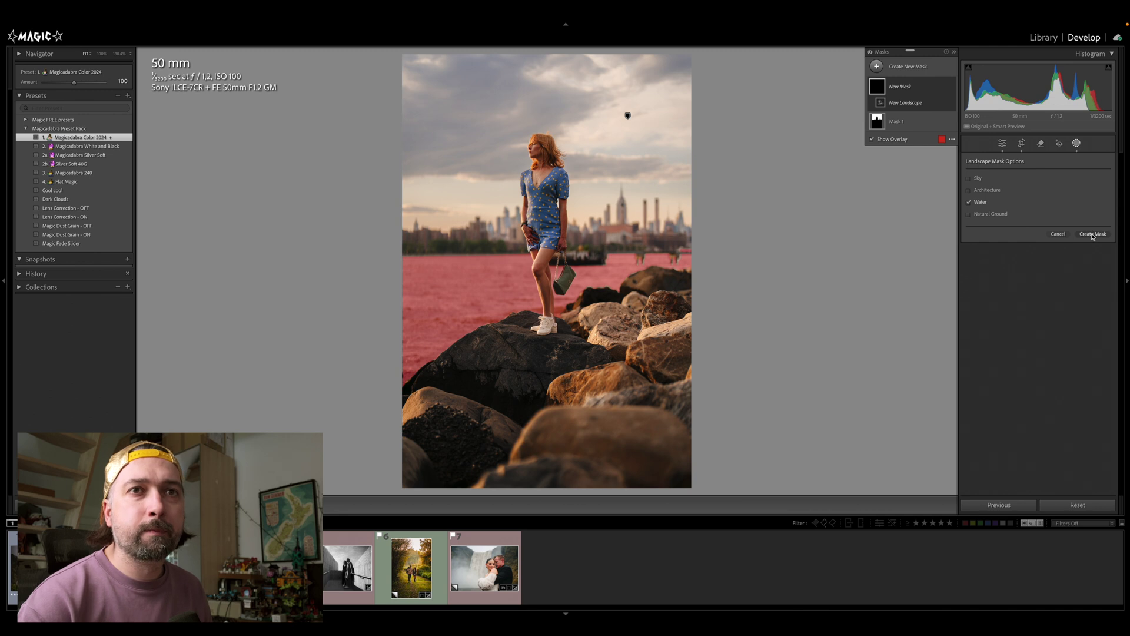
left_click(1092, 234)
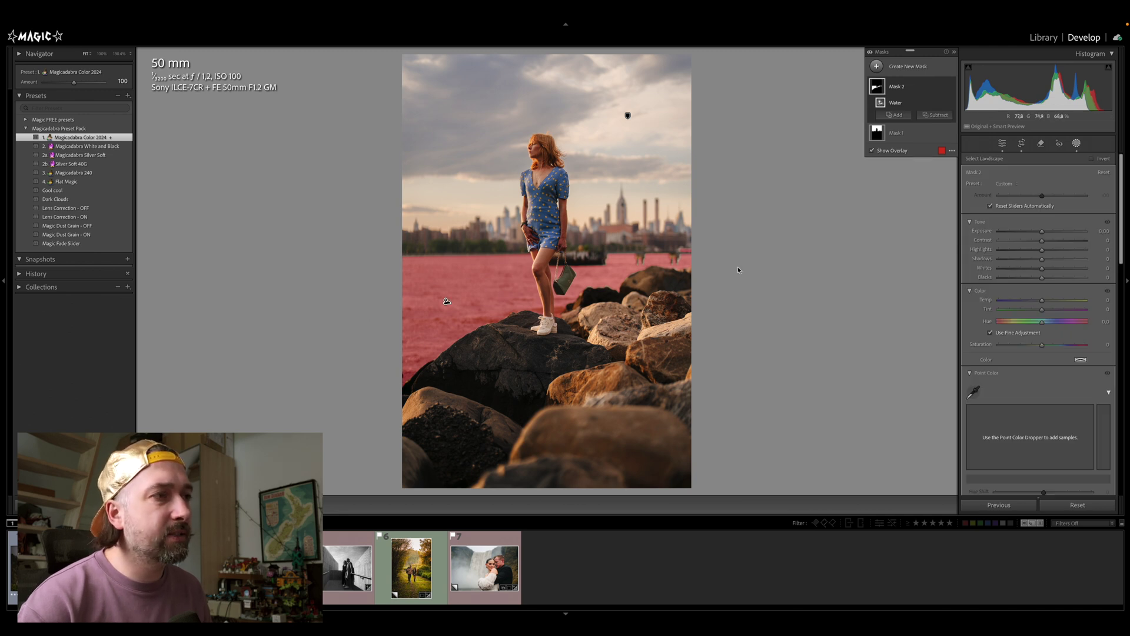
left_click_drag(1042, 301, 1030, 302)
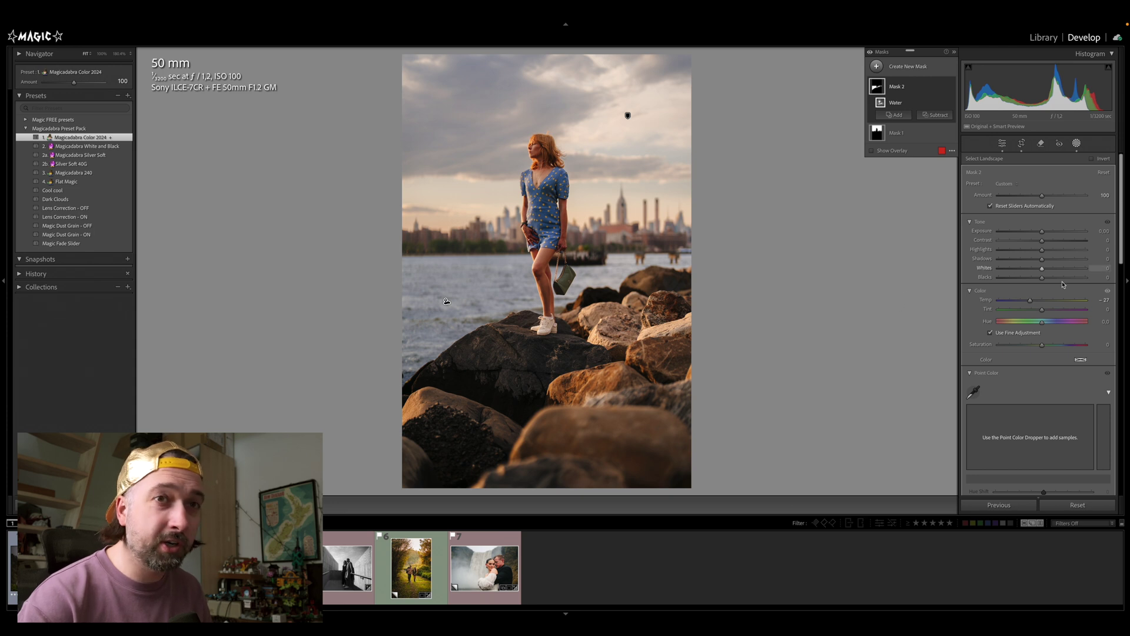
left_click_drag(1030, 303, 1030, 303)
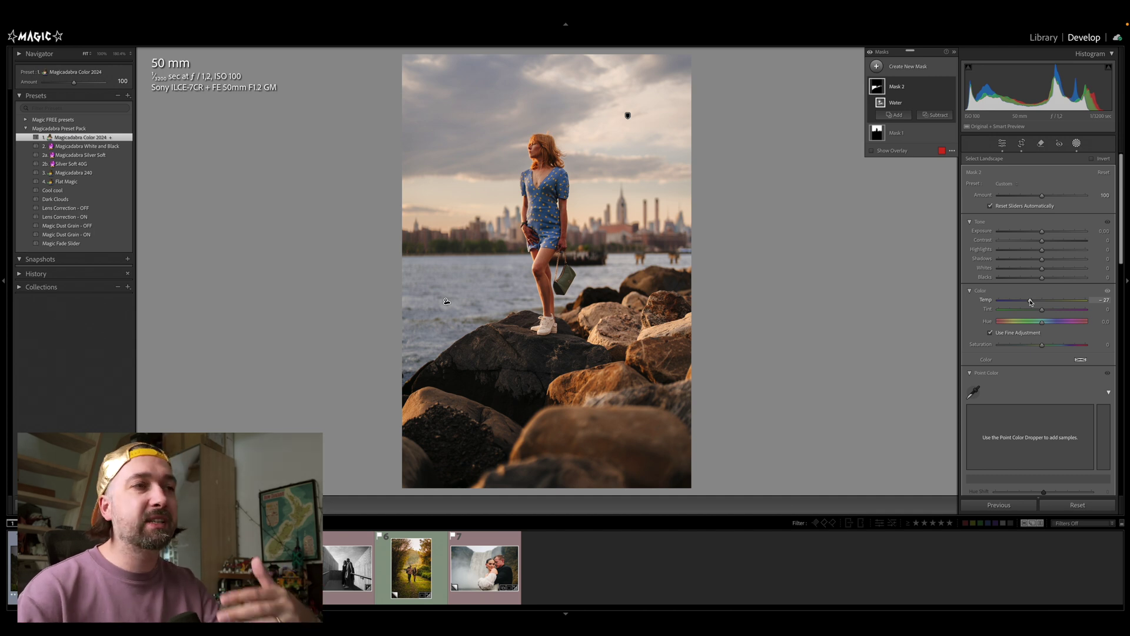
left_click_drag(1030, 303, 1032, 304)
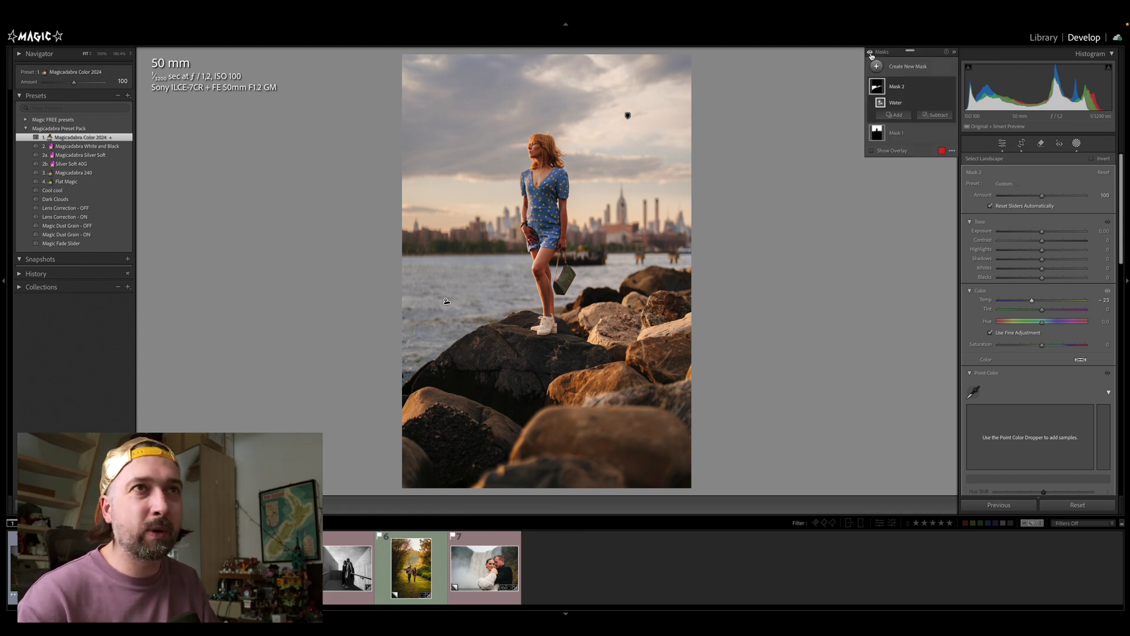
- Toggle the water mask adjustments off and on to compare before and after
left_click(871, 53)
left_click(870, 53)
left_click(871, 53)
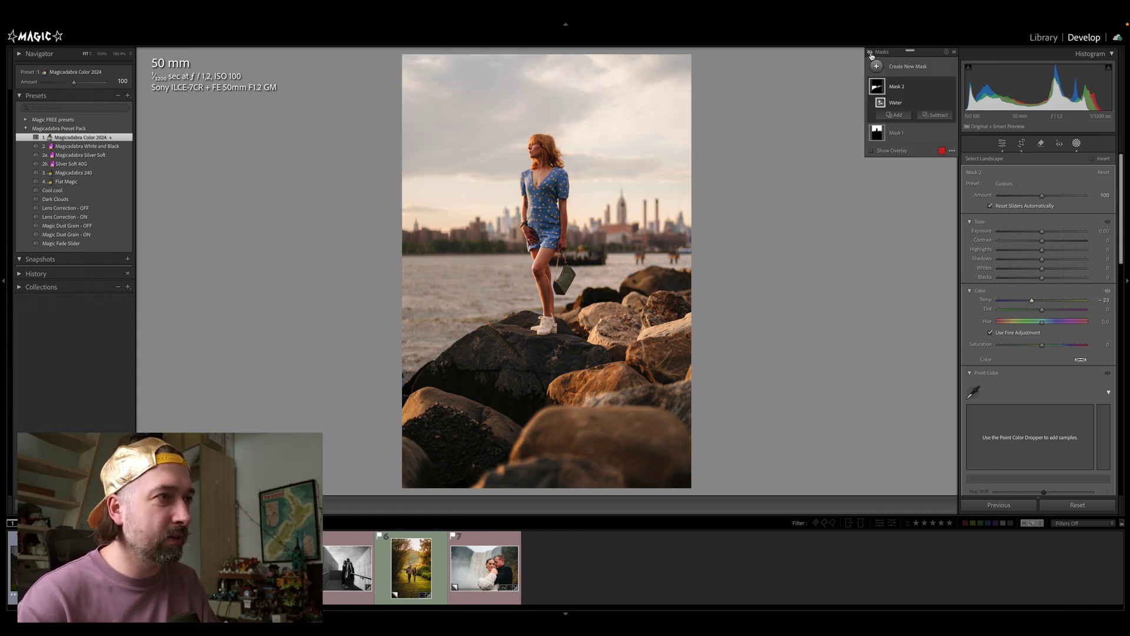
left_click(870, 53)
left_click(870, 53)
left_click(871, 53)
left_click(871, 53)
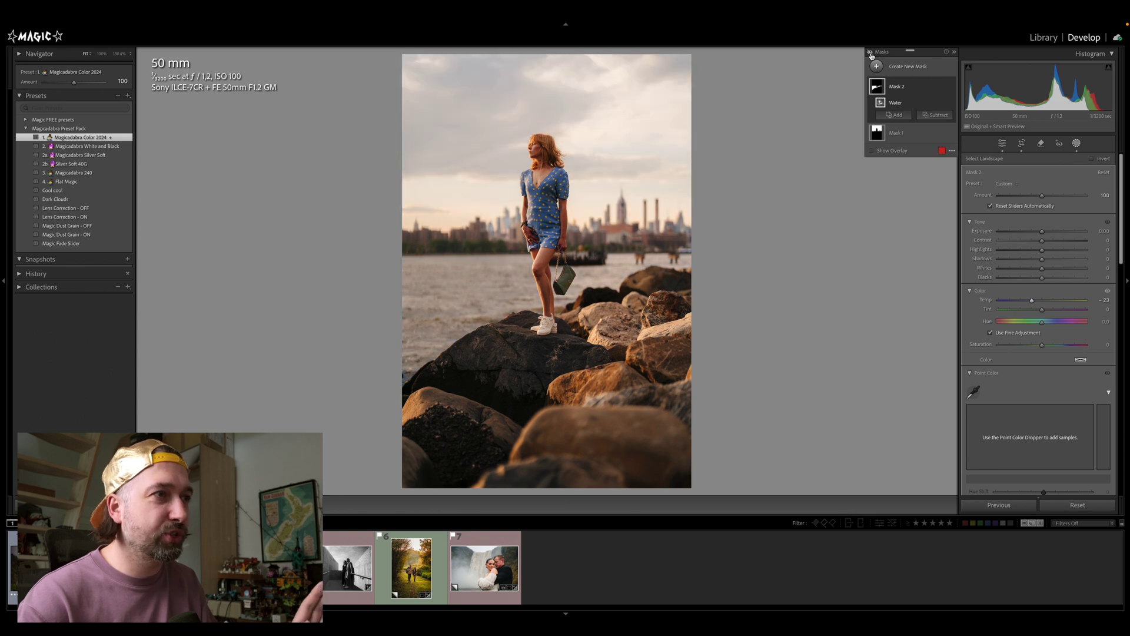
left_click(870, 53)
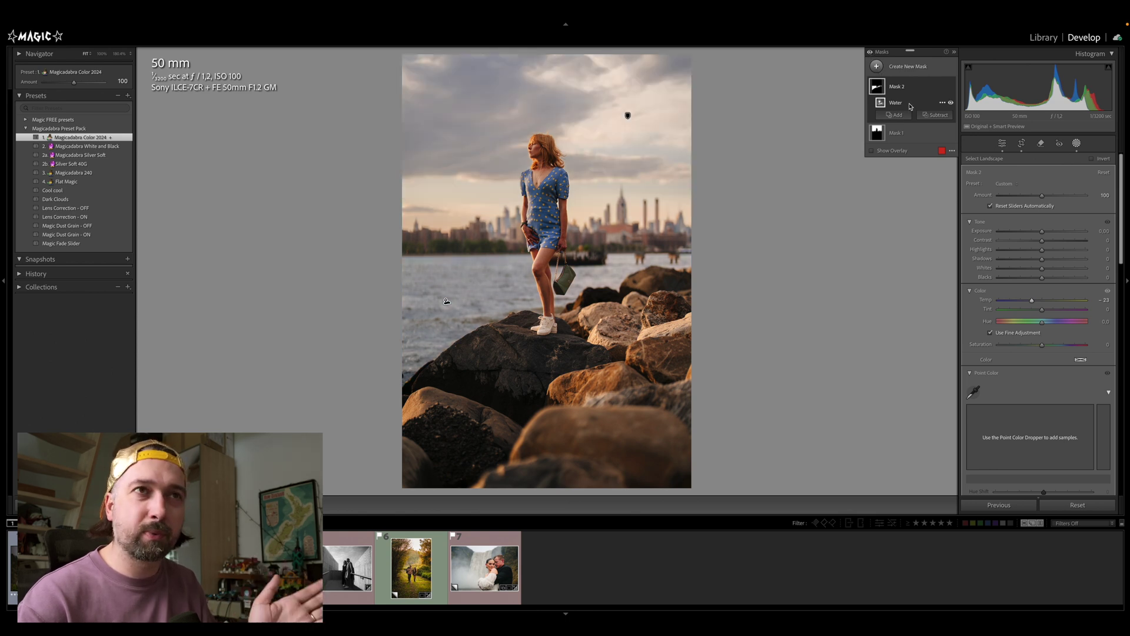
left_click(878, 67)
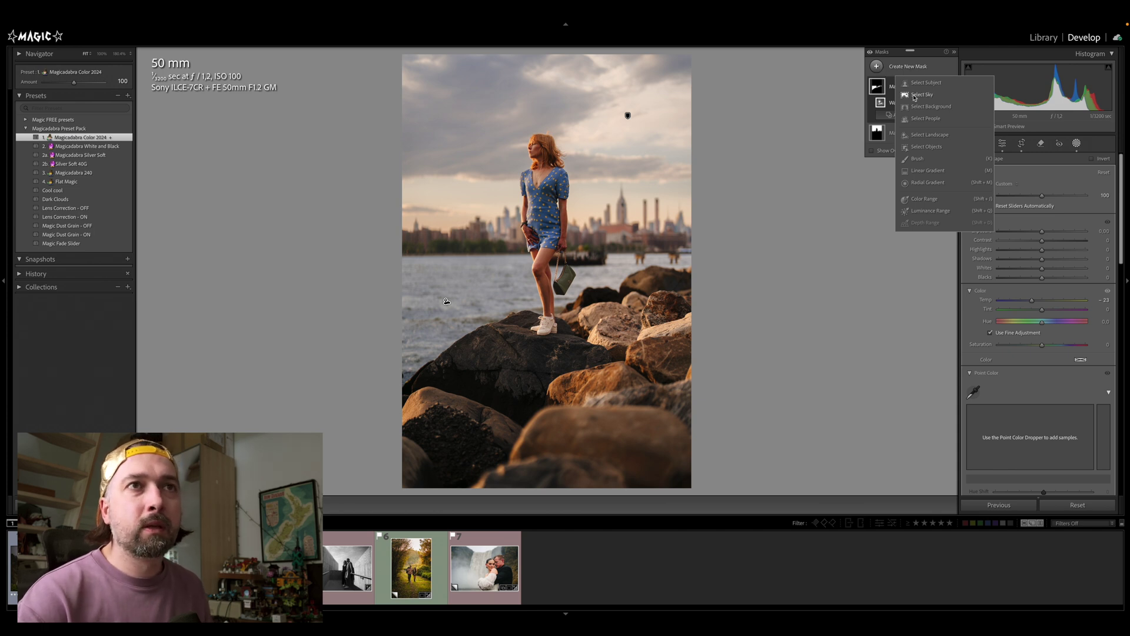
- Mask the Natural Ground rocks and subtract a linear gradient across the waterline
left_click(929, 135)
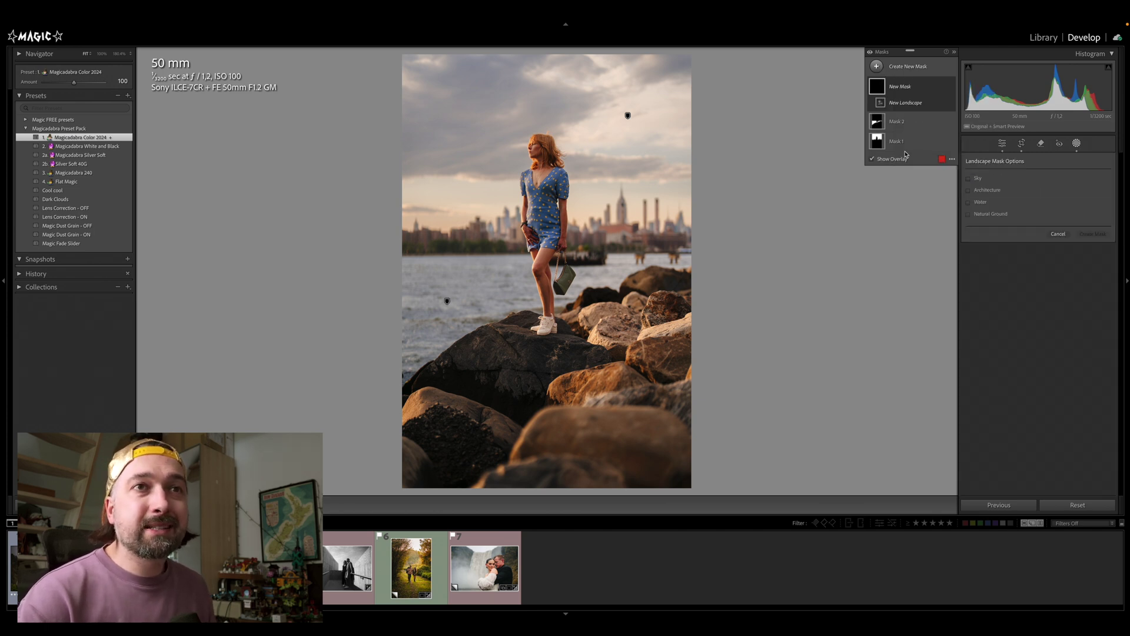
left_click(981, 216)
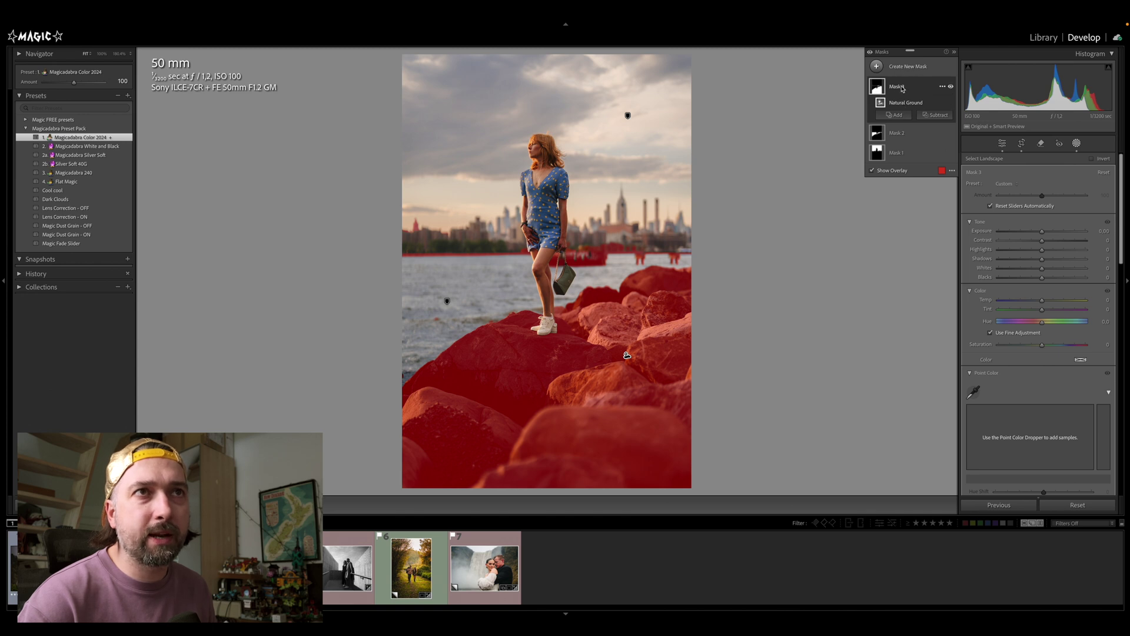
left_click(933, 116)
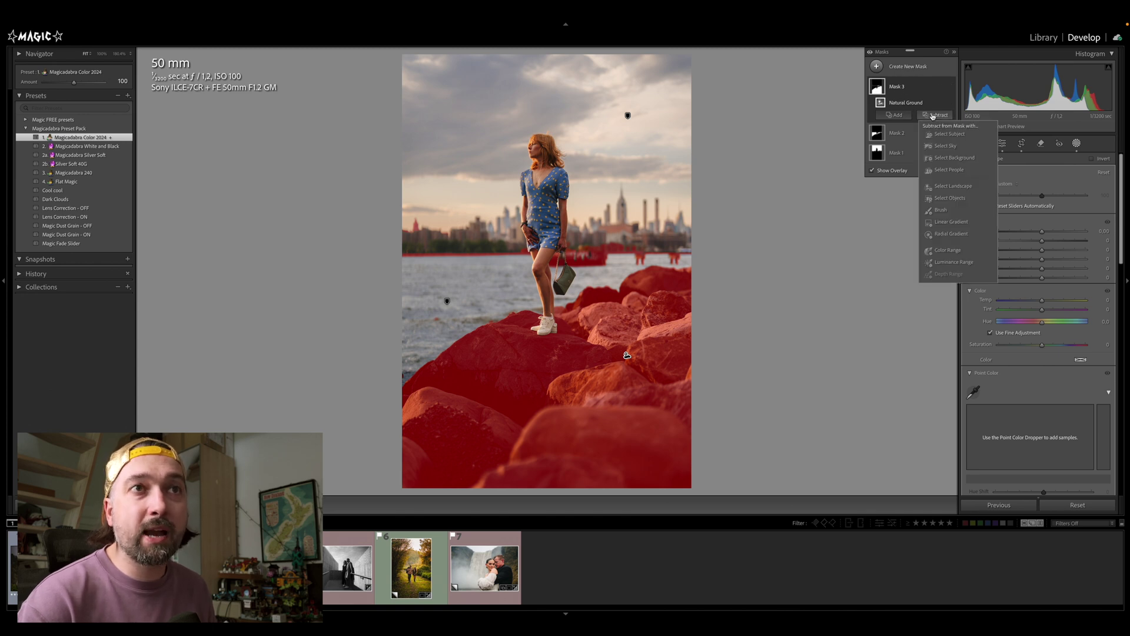
left_click(951, 221)
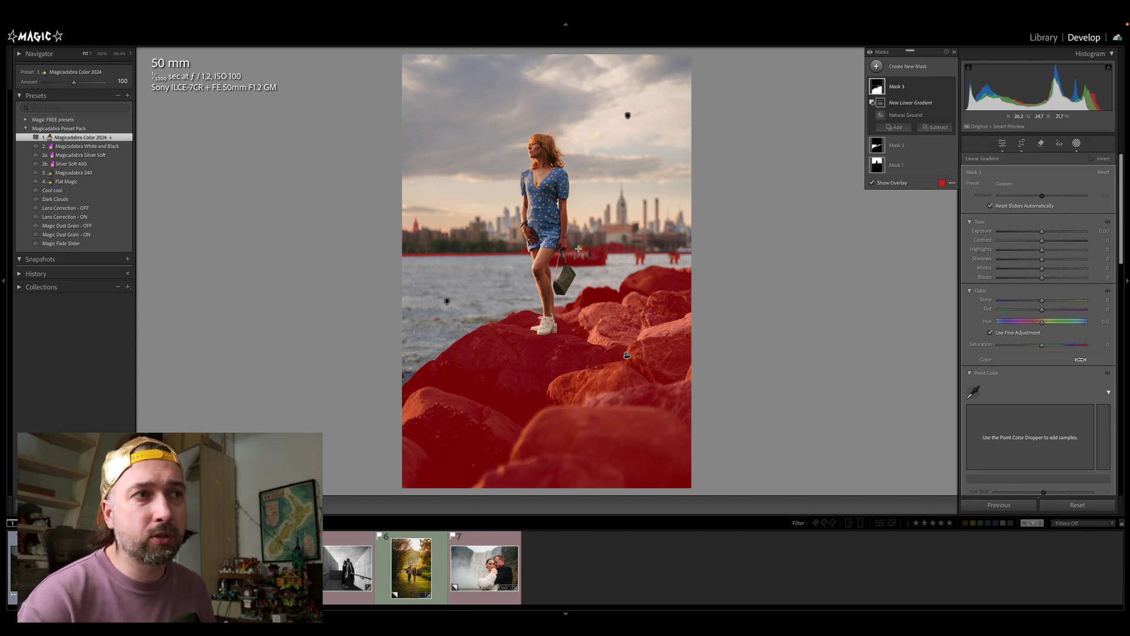
mouse_move(600, 259)
left_mouse_down()
mouse_move(602, 292)
mouse_move(601, 272)
left_mouse_up()
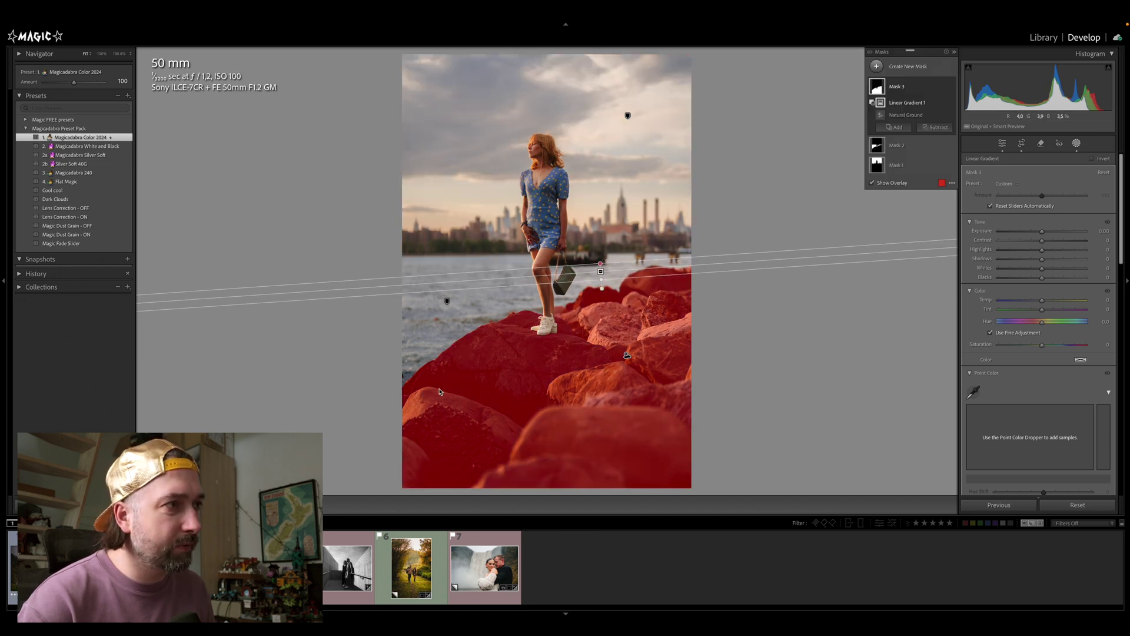
- Select the rocks mask (Mask 3) and lower its Highlights to -70
left_click(693, 304)
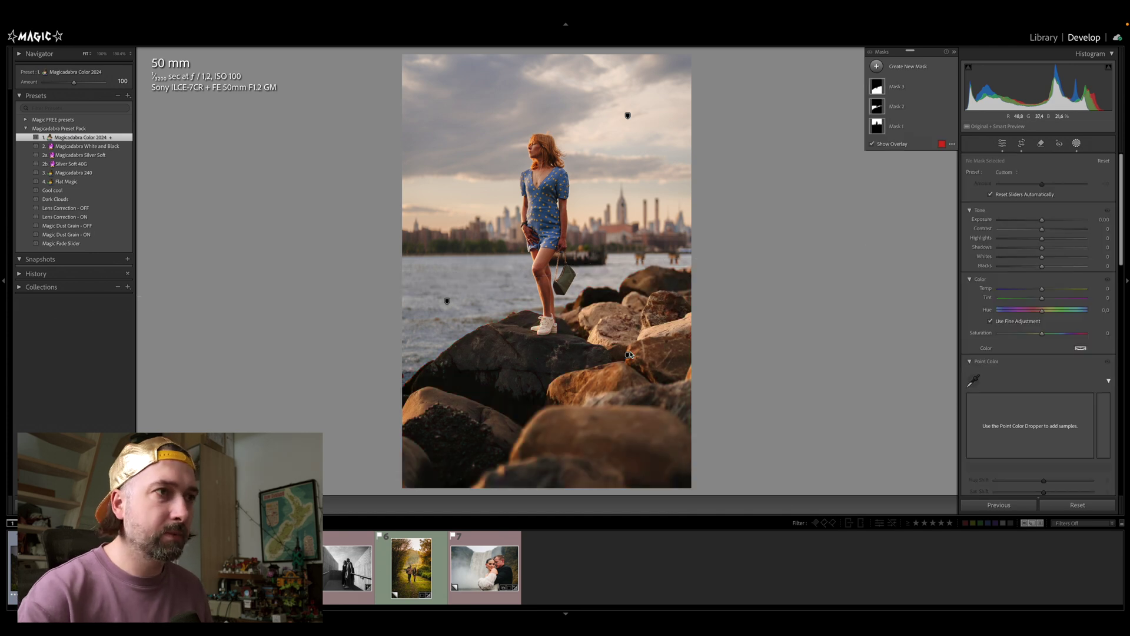
left_click(627, 355)
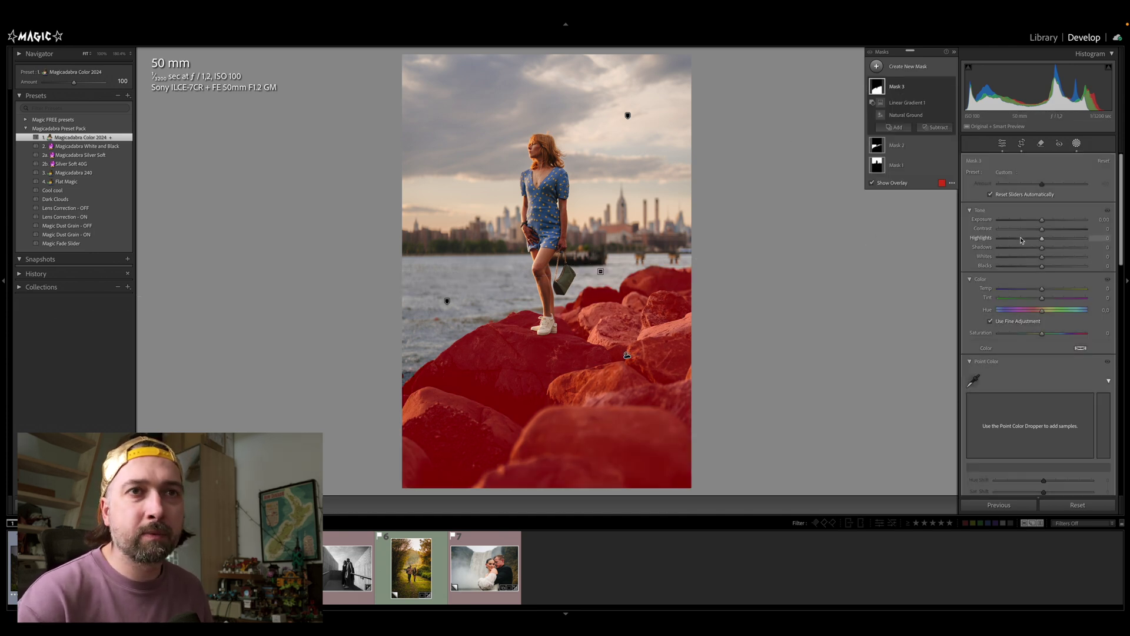
mouse_move(1042, 237)
left_mouse_down()
mouse_move(1019, 240)
mouse_move(1037, 221)
left_mouse_up()
left_click_drag(1019, 238, 1012, 238)
- Compare the portrait with the mask edits off and on several times, then deselect the rocks mask
left_click(870, 52)
left_click(870, 52)
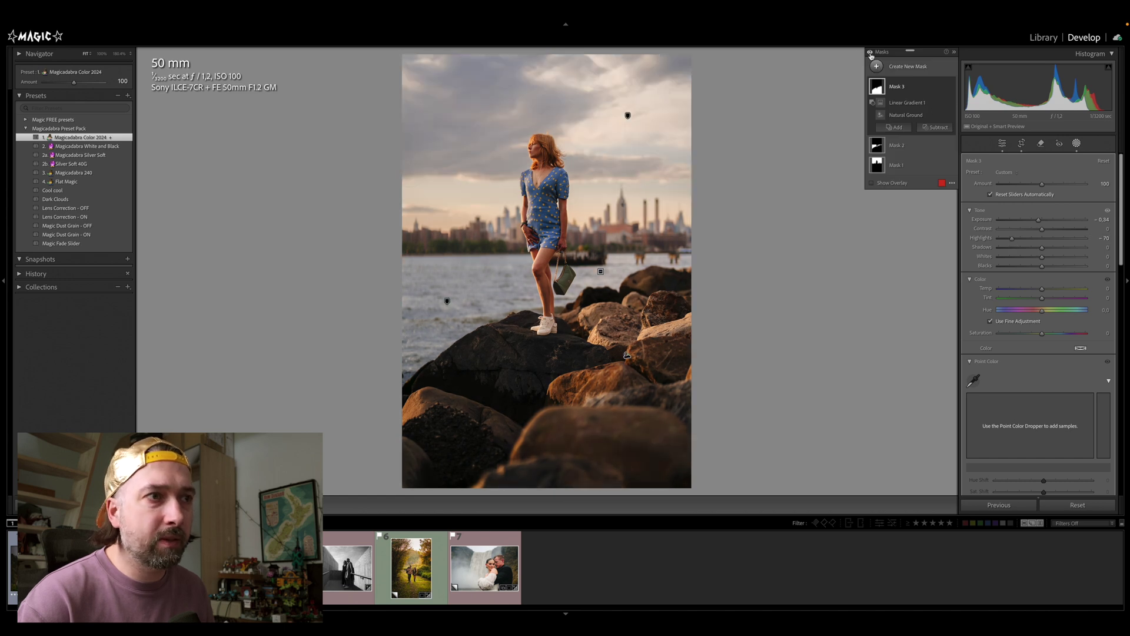
left_click(870, 53)
left_click(870, 53)
left_click(870, 53)
left_click(870, 52)
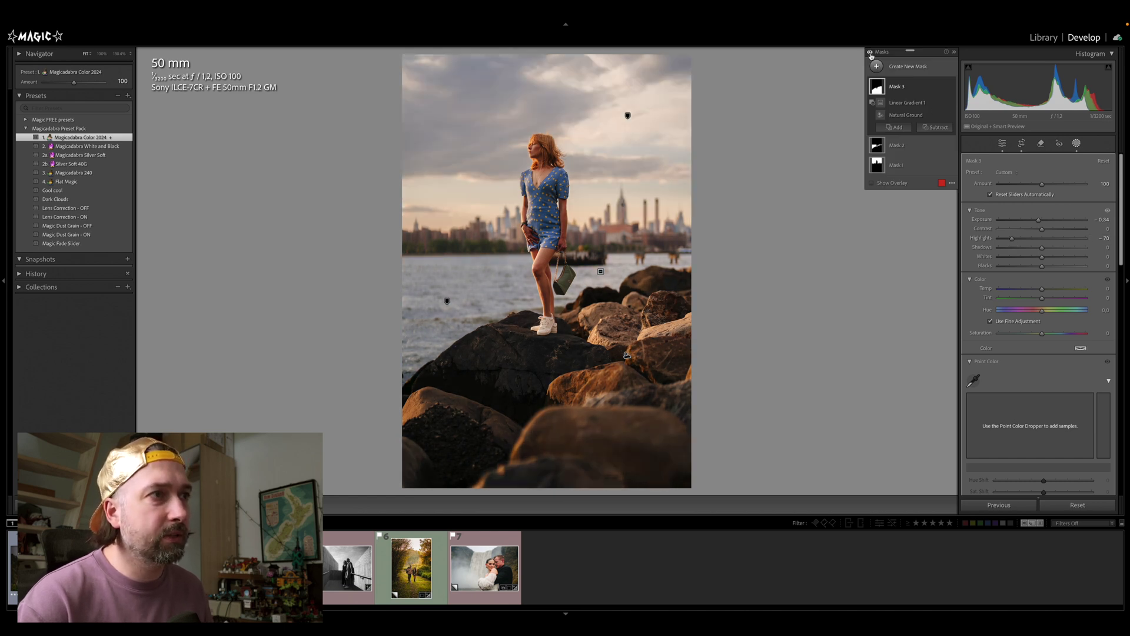
left_click(870, 52)
left_click(870, 52)
left_click(870, 52)
left_click(870, 52)
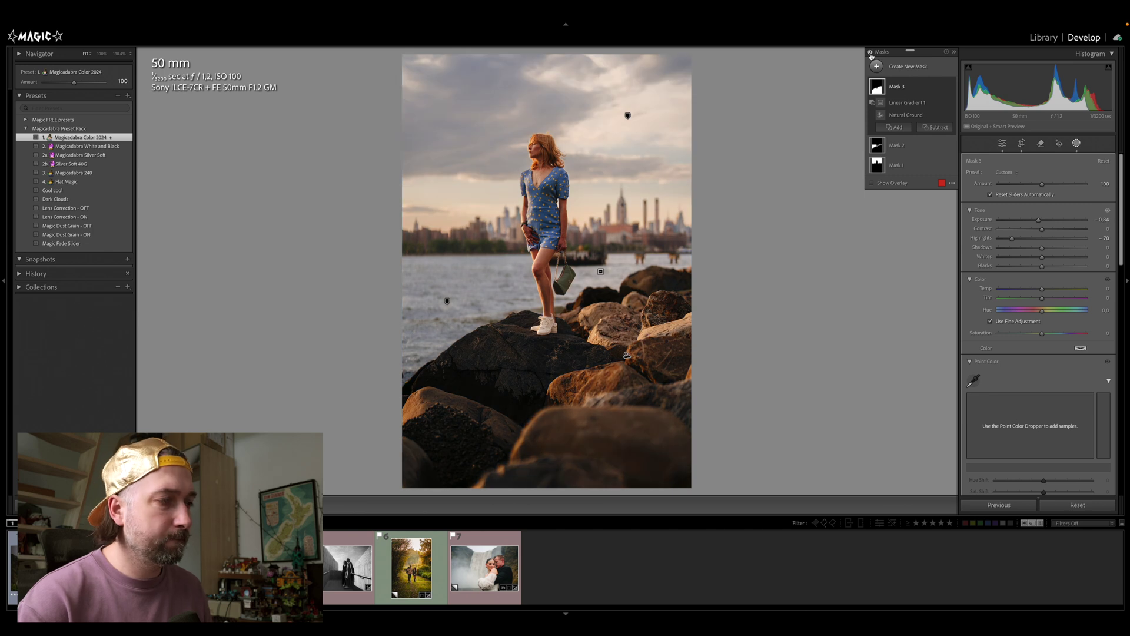
key("o")
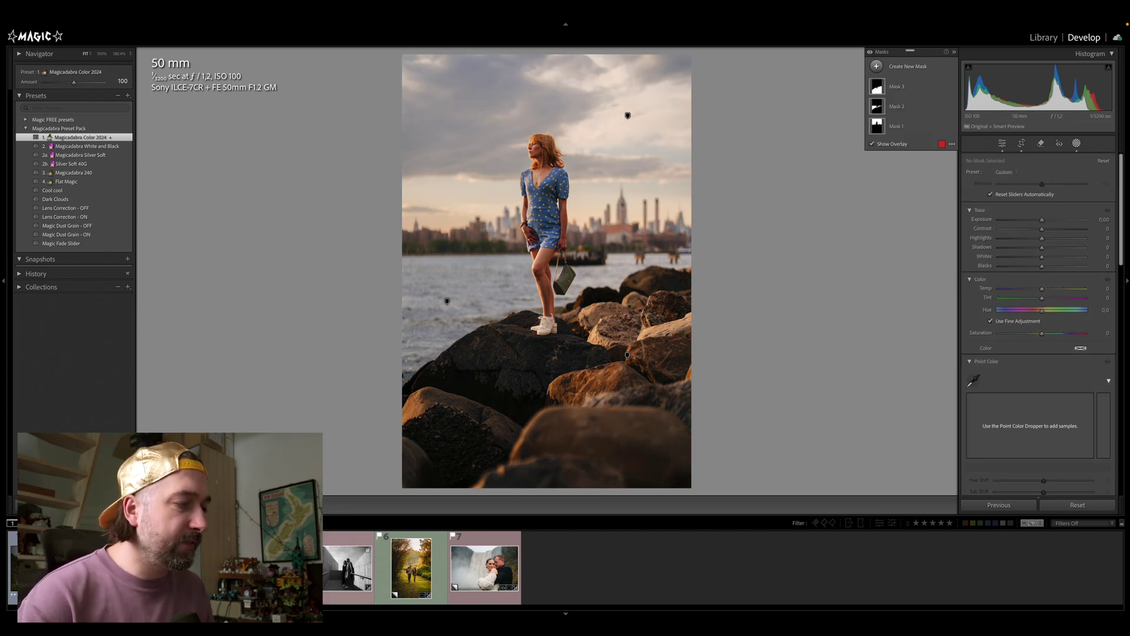
- Open the black-and-white couple photo and select Mask 3 to view its Person 2 settings
left_click(347, 566)
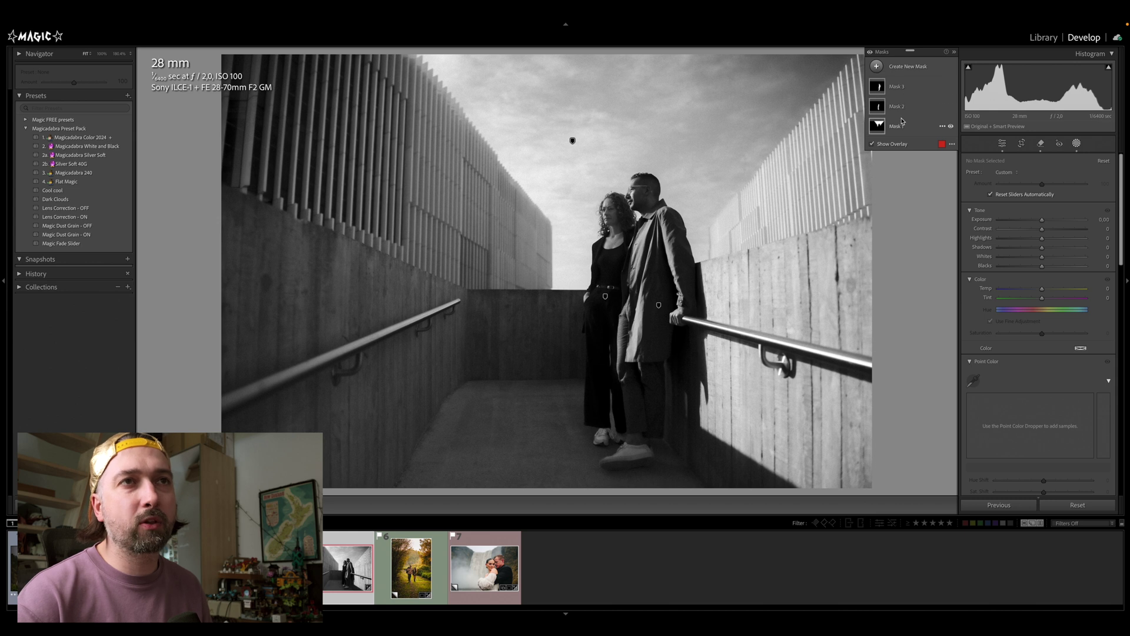
left_click(907, 91)
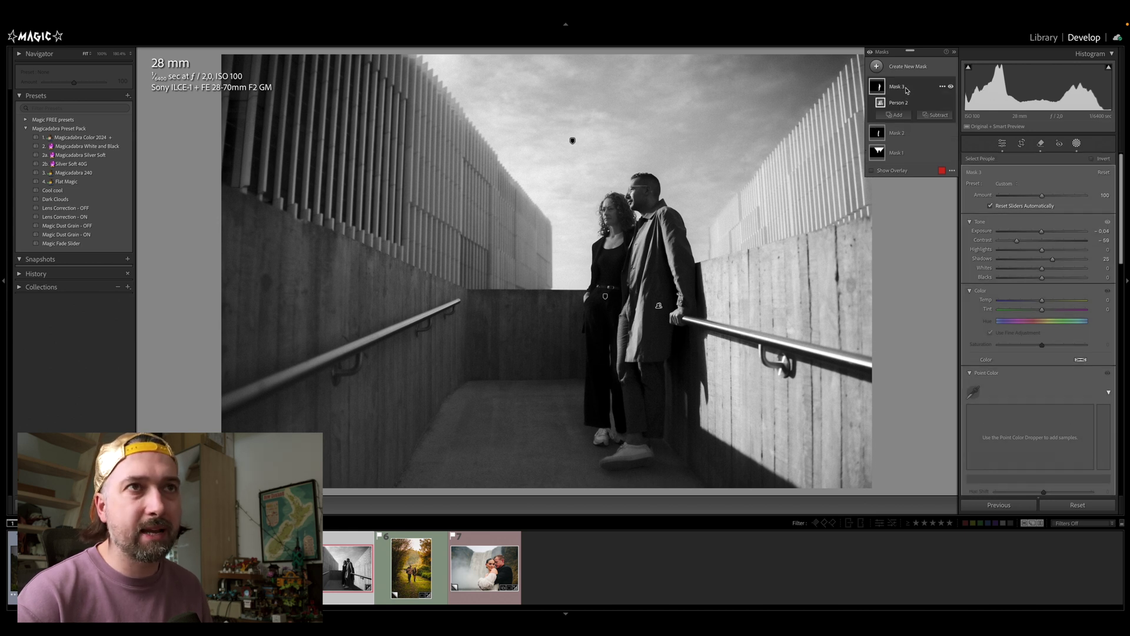
mouse_move(879, 89)
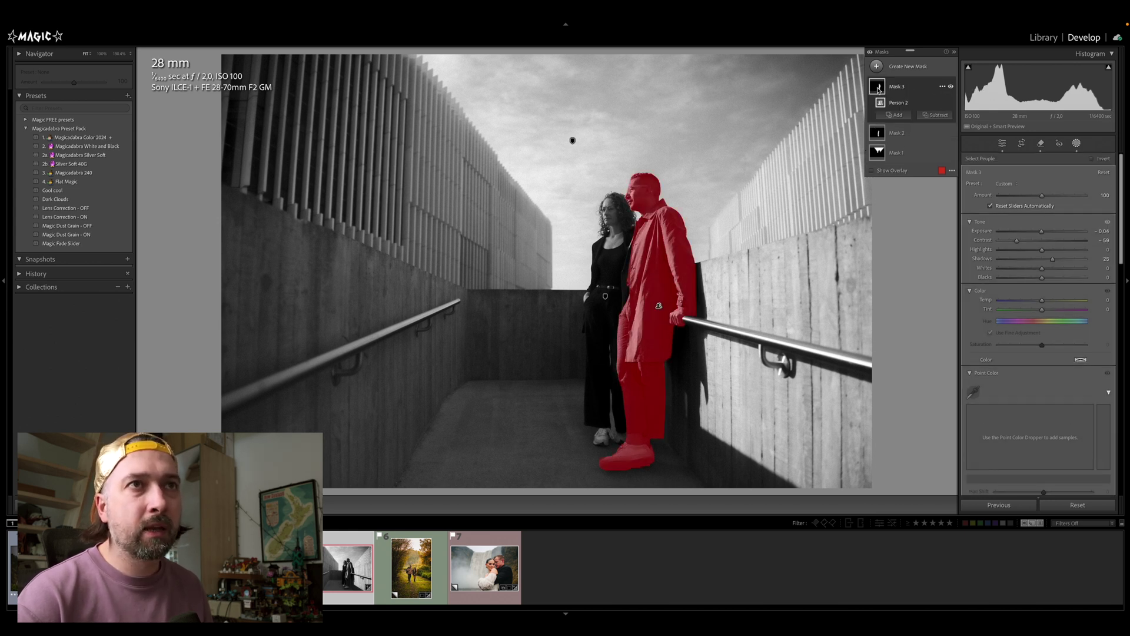
mouse_move(878, 137)
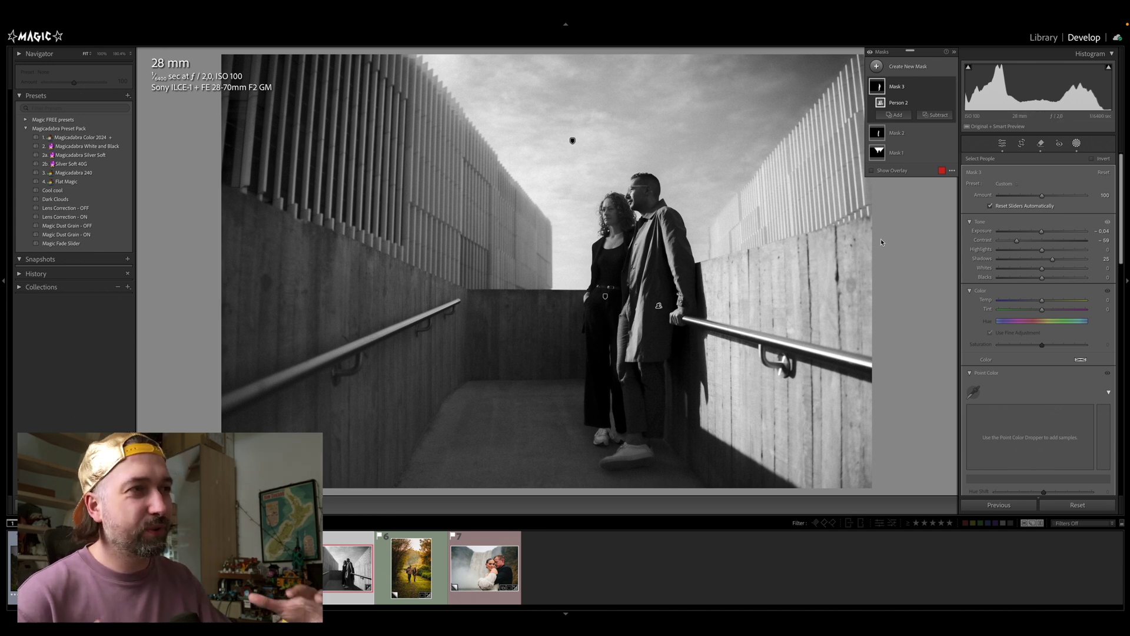
- Add a Select Landscape mask, then cancel it in Landscape Mask Options
left_click(876, 67)
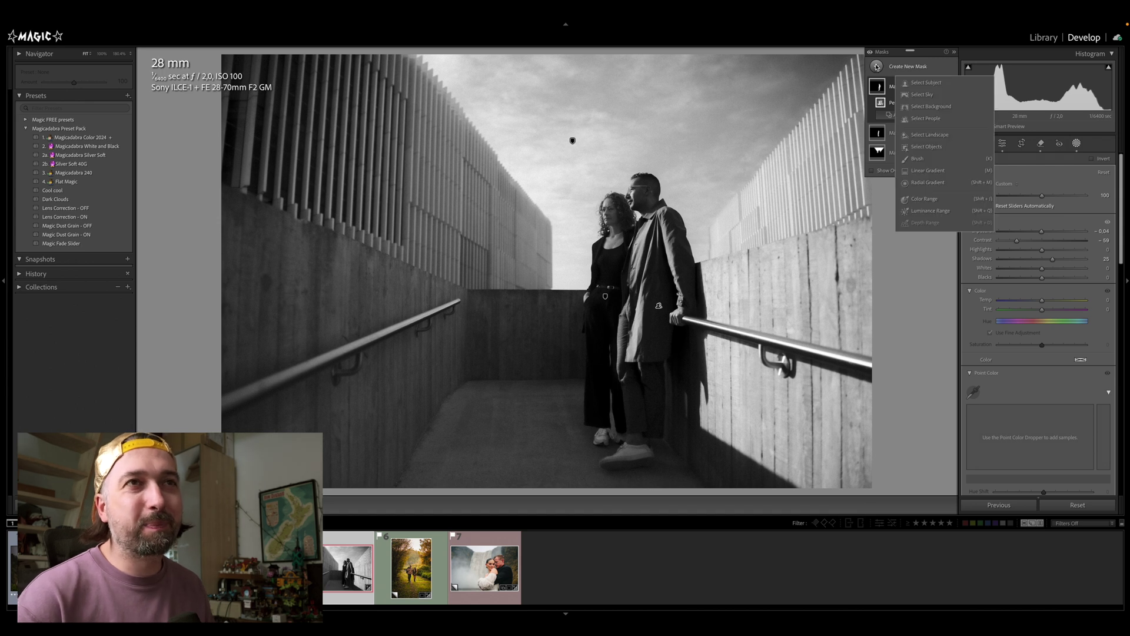
left_click(929, 134)
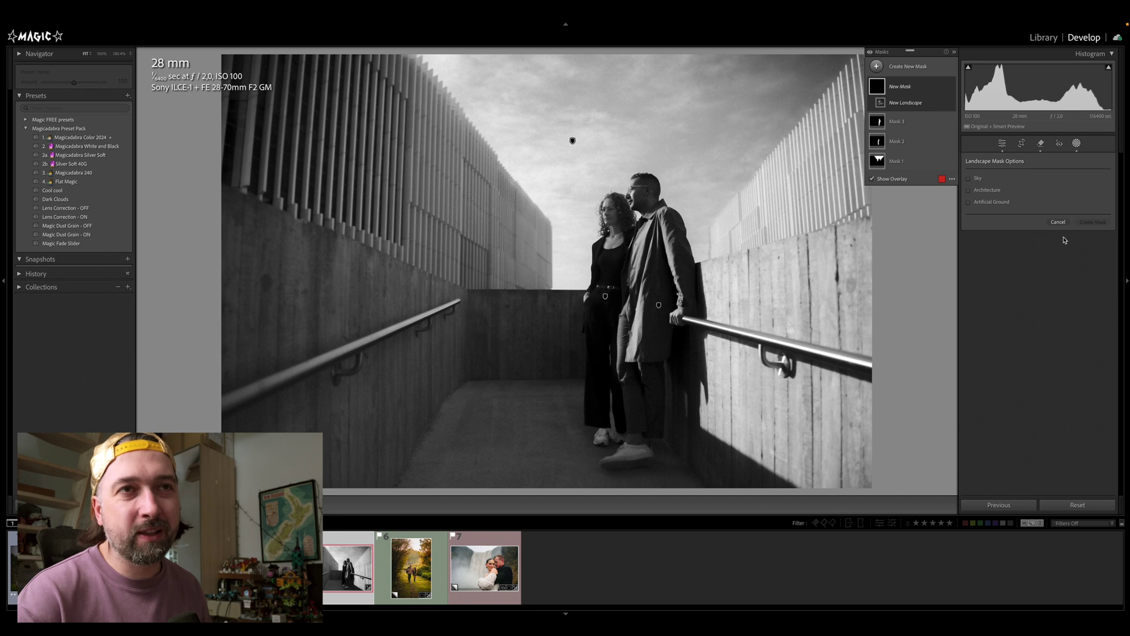
left_click(1058, 222)
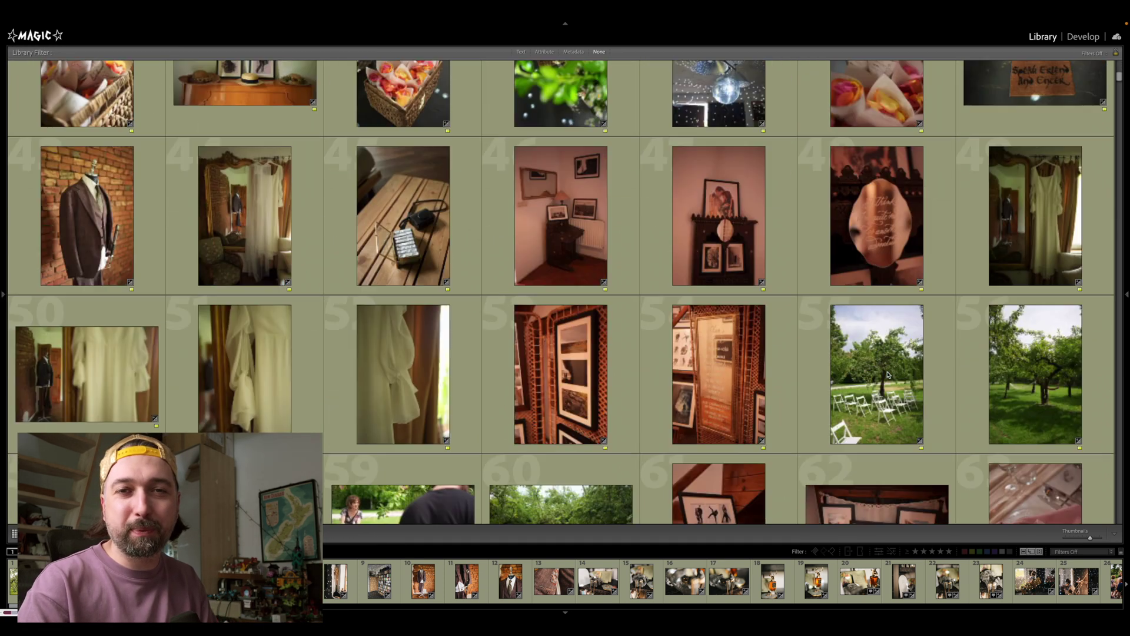
- Scroll the Library grid down through the imported wedding photos to the bride's getting-ready shots
scroll(888, 374, "down", 15)
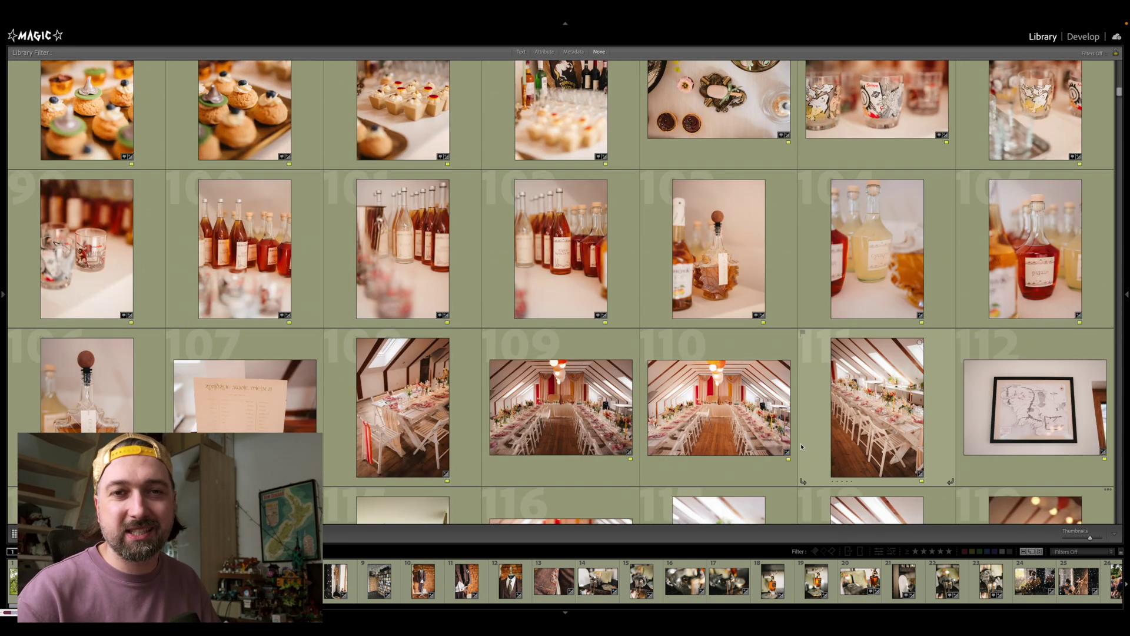
scroll(801, 447, "down", 5)
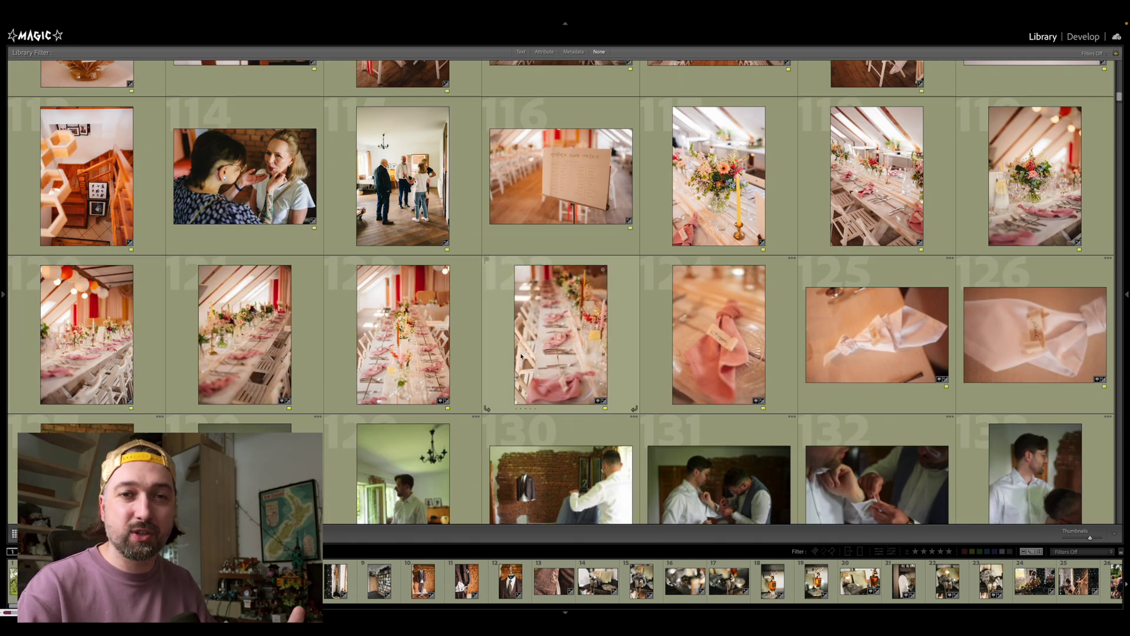
scroll(521, 356, "down", 7)
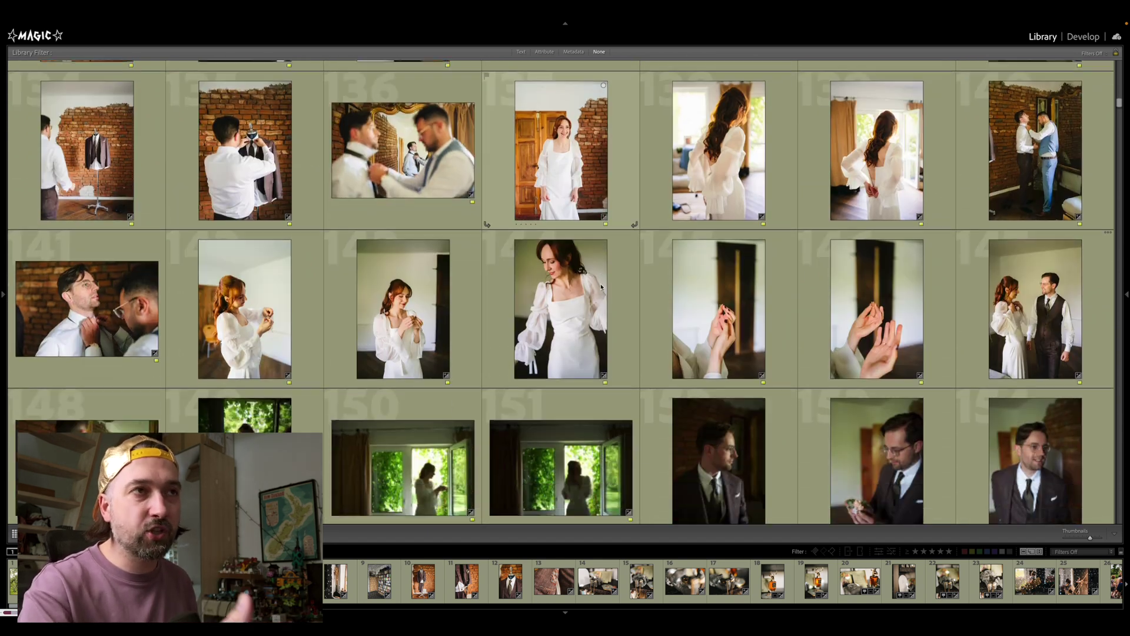
scroll(601, 287, "down", 1)
scroll(909, 234, "up", 2)
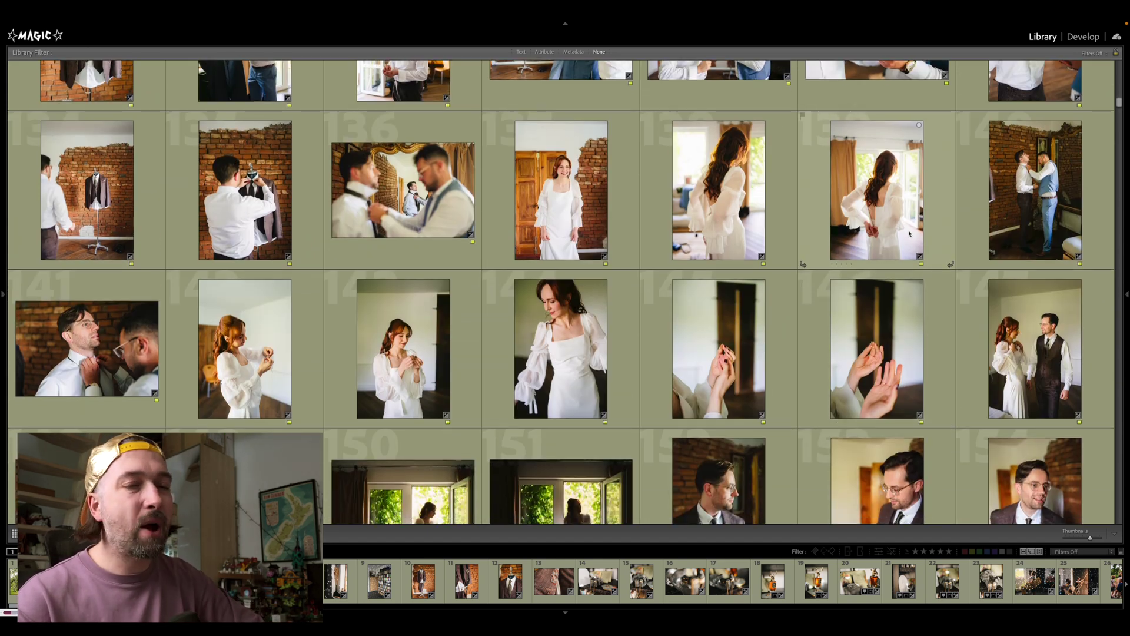
scroll(910, 234, "up", 1)
scroll(433, 399, "down", 8)
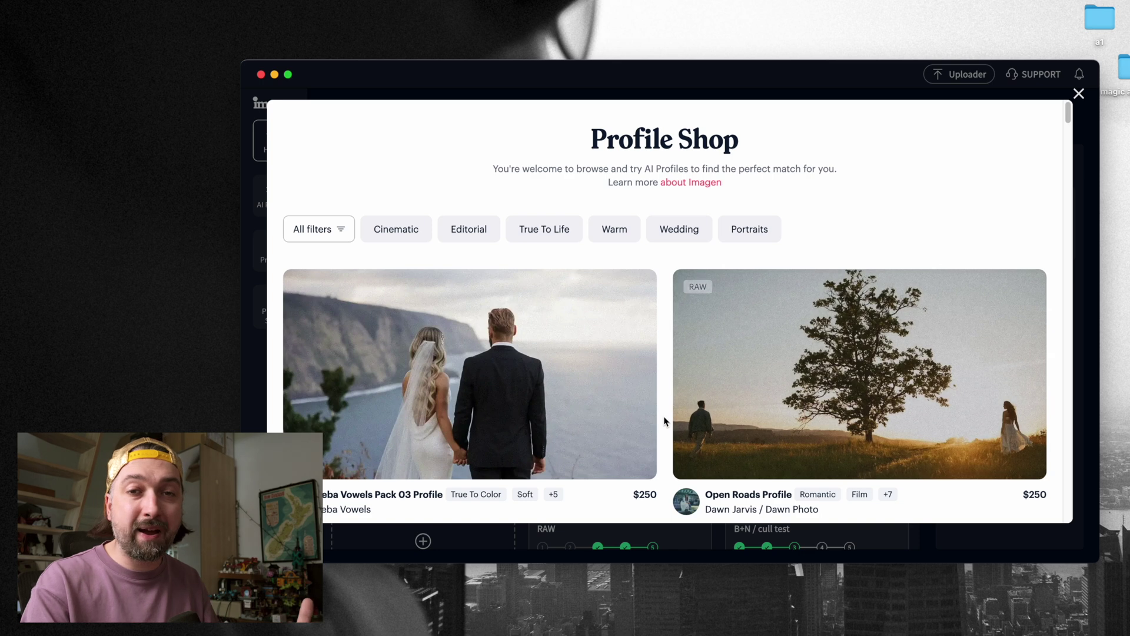
- Open the Magicadabra Profile and compare its Before Edit and After Edit example images
scroll(664, 421, "down", 5)
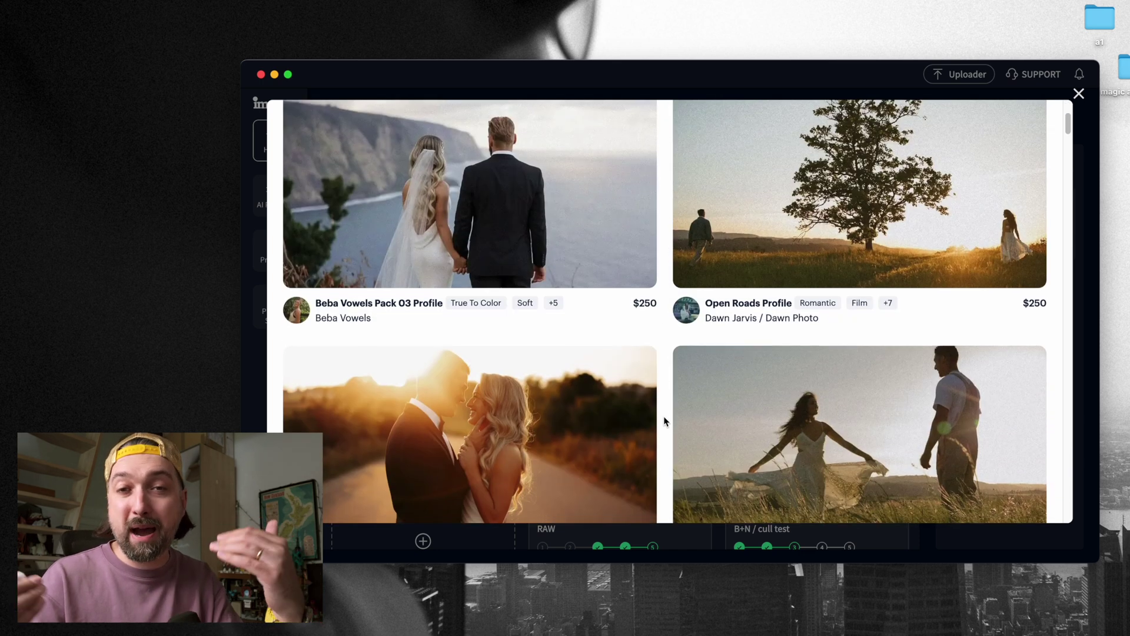
left_click(675, 421)
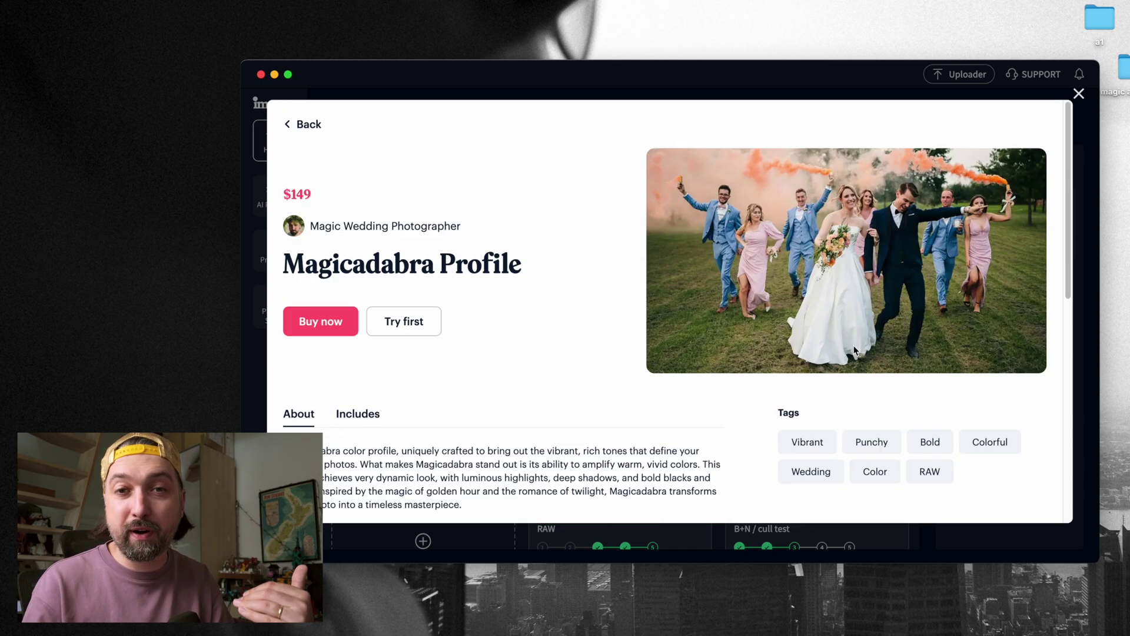
scroll(671, 412, "down", 6)
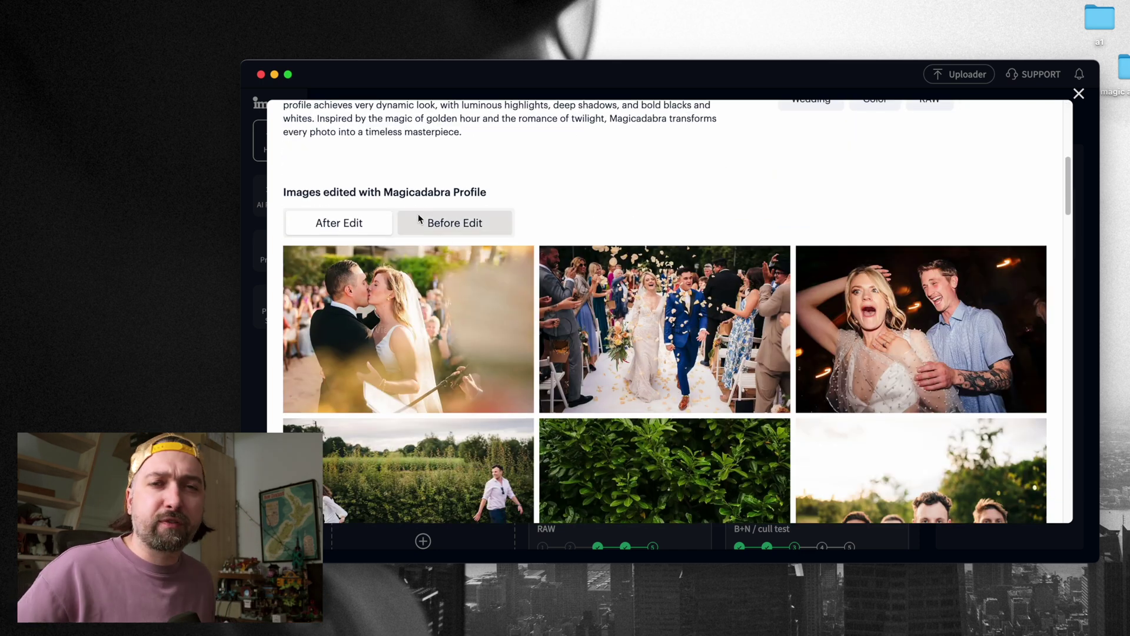
left_click(425, 222)
left_click(345, 222)
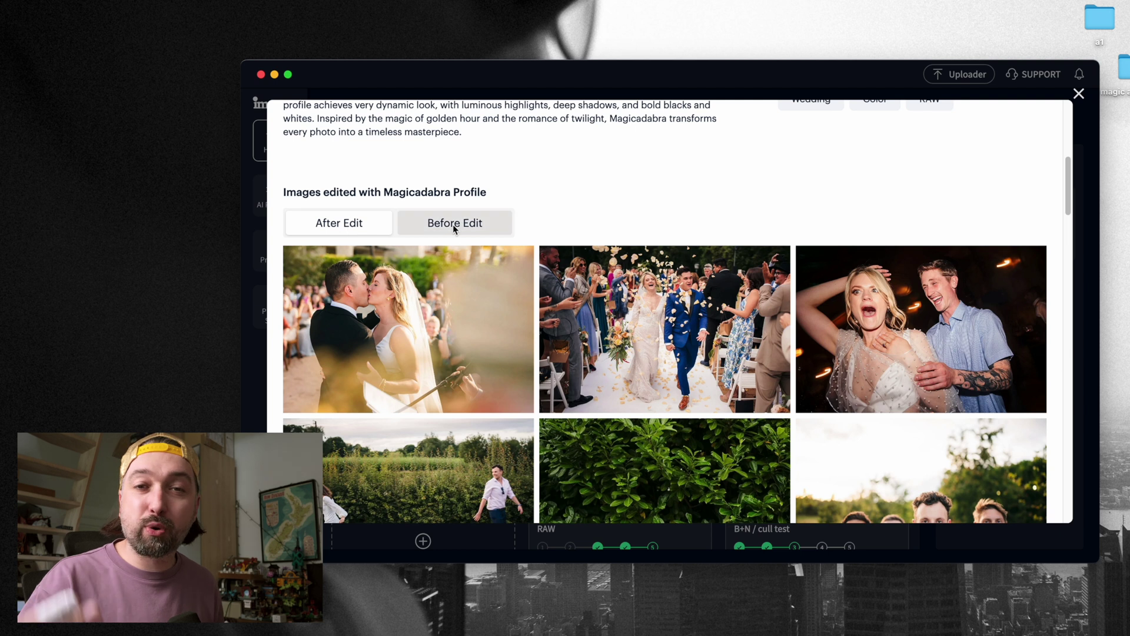
scroll(485, 235, "down", 2)
scroll(485, 235, "down", 2)
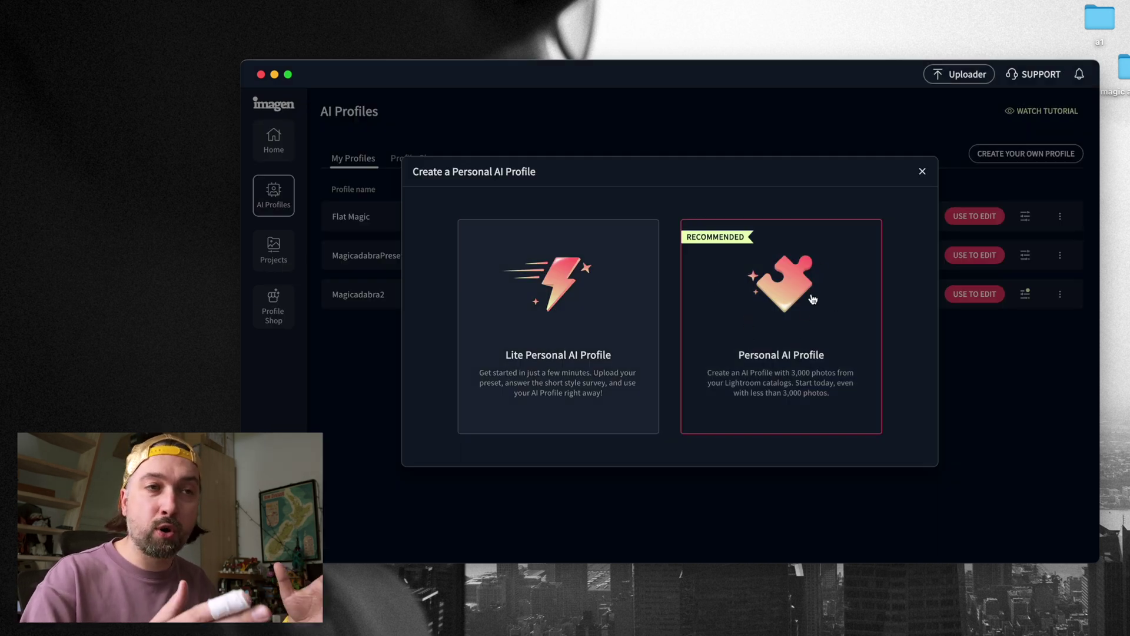
- Start a full Personal AI Profile for JPEG\TIFF colour photos, named MAGIC3
left_click(793, 325)
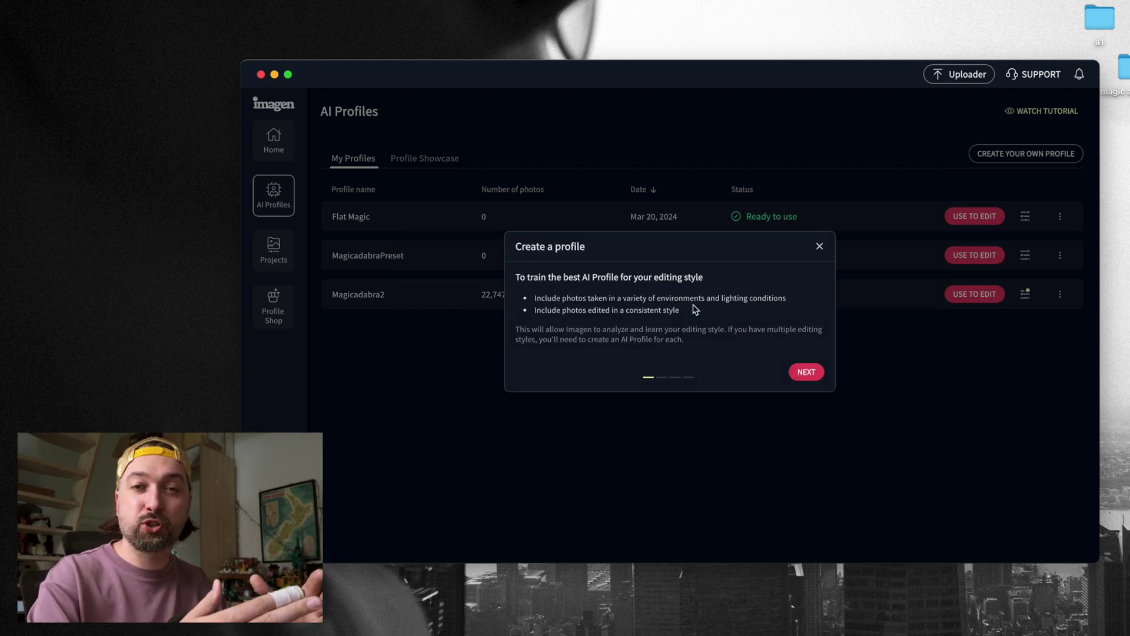
left_click(805, 372)
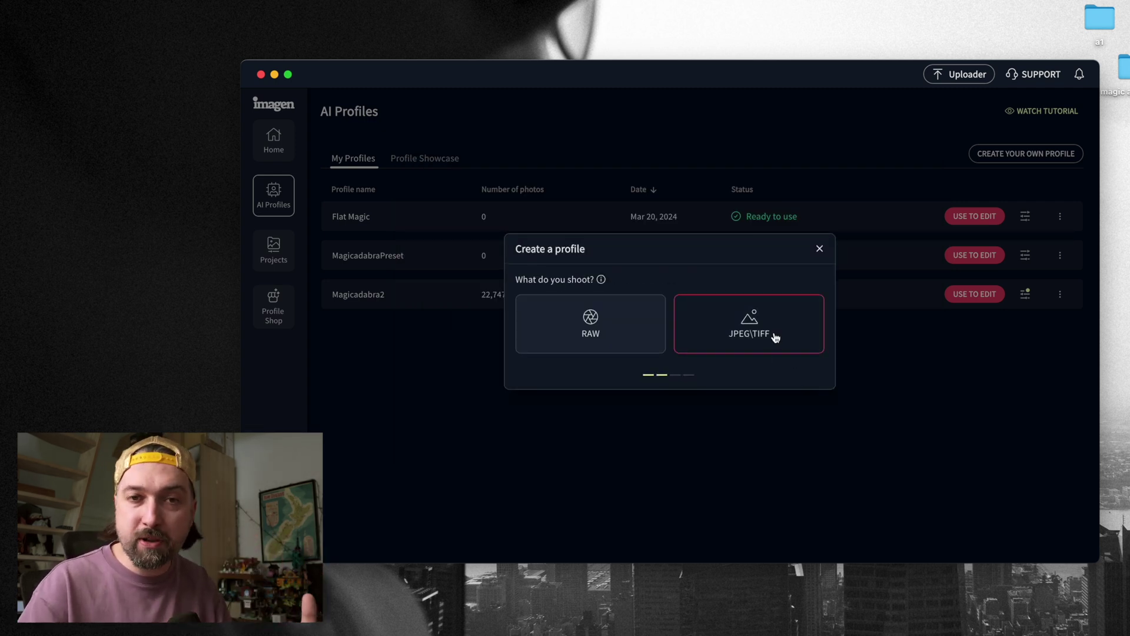
left_click(585, 335)
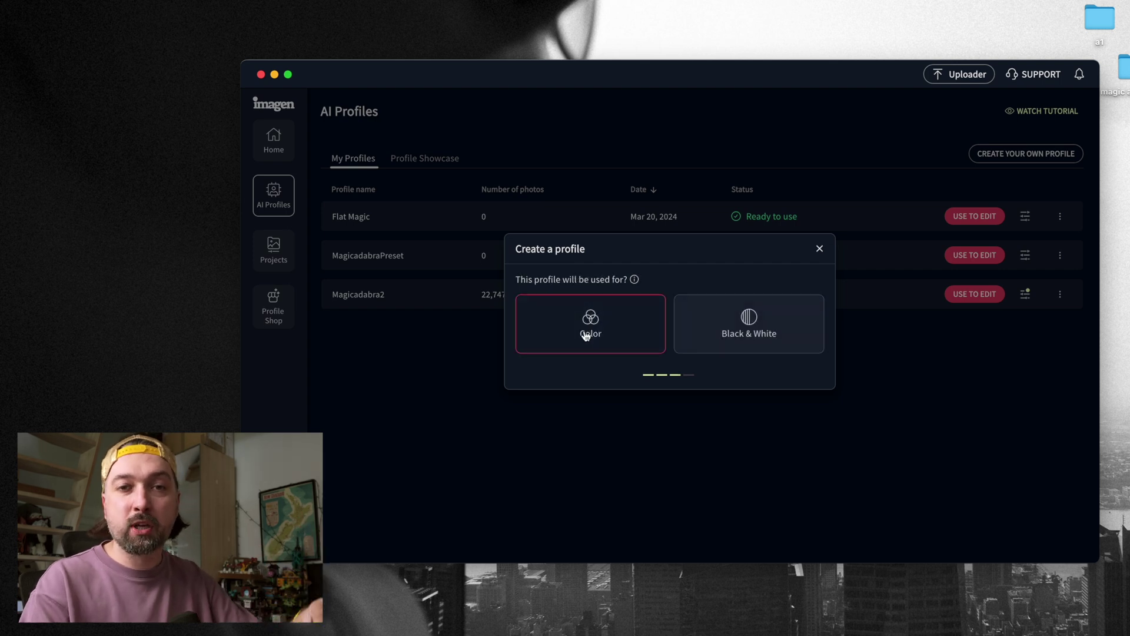
left_click(583, 331)
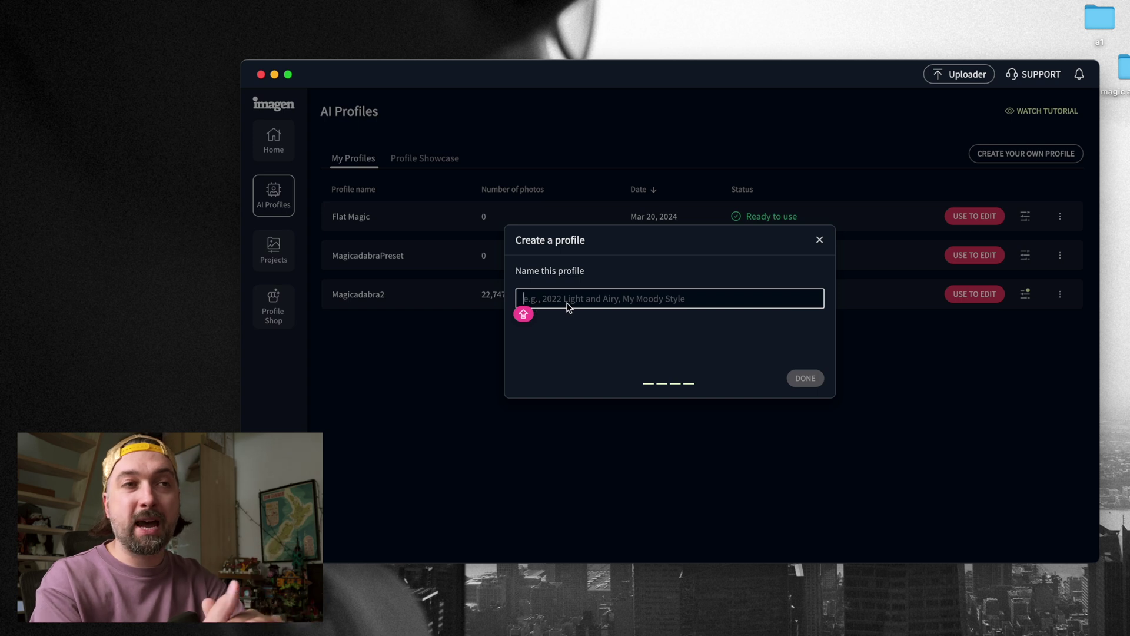
type("MAGIC3")
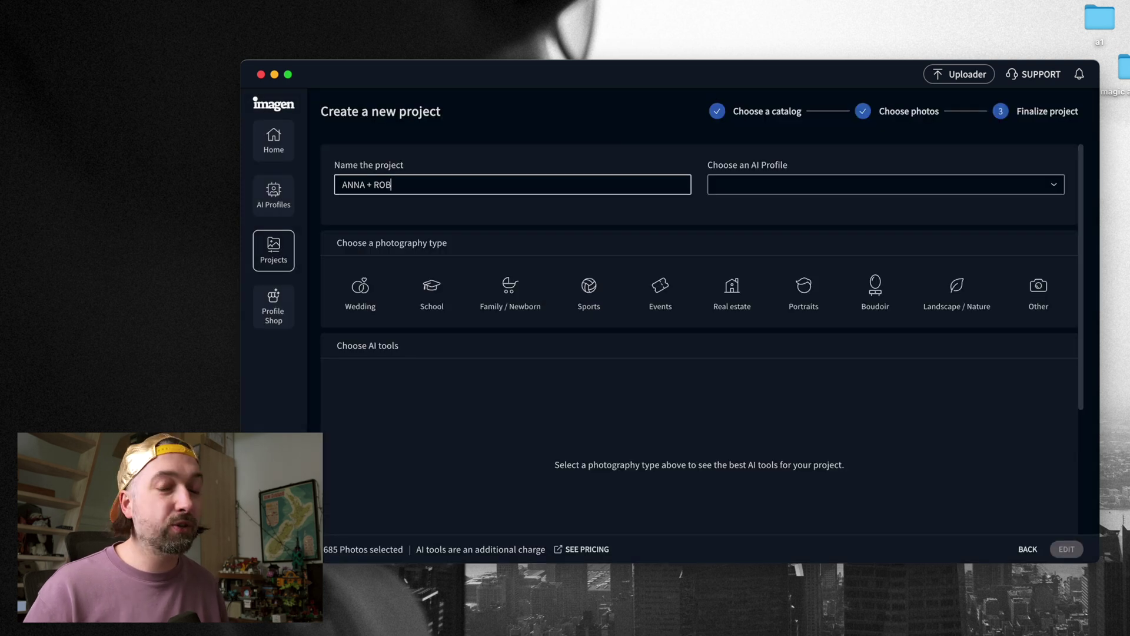
- Give the project the Magicadabra2 AI profile and Wedding photography type, keeping Straighten selected
left_click(774, 196)
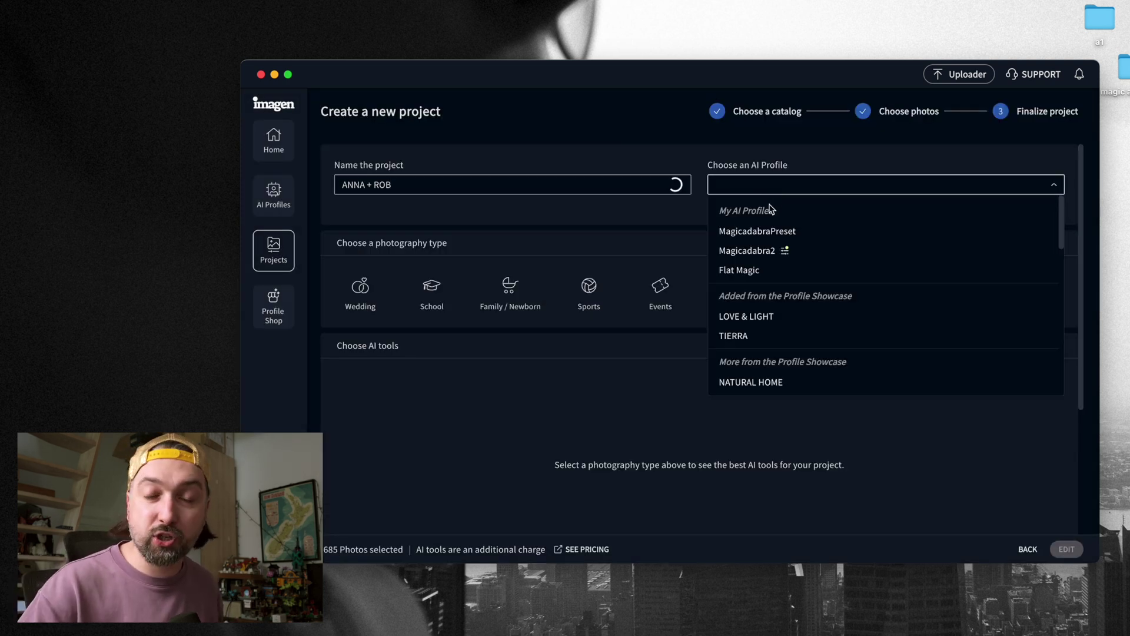
left_click(761, 252)
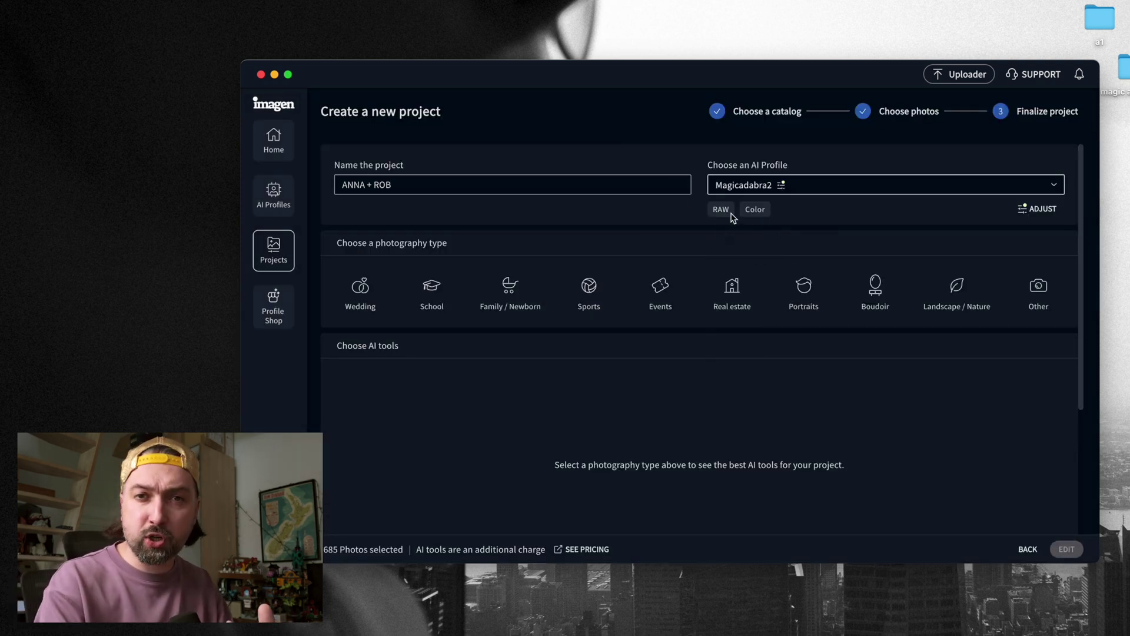
left_click(371, 298)
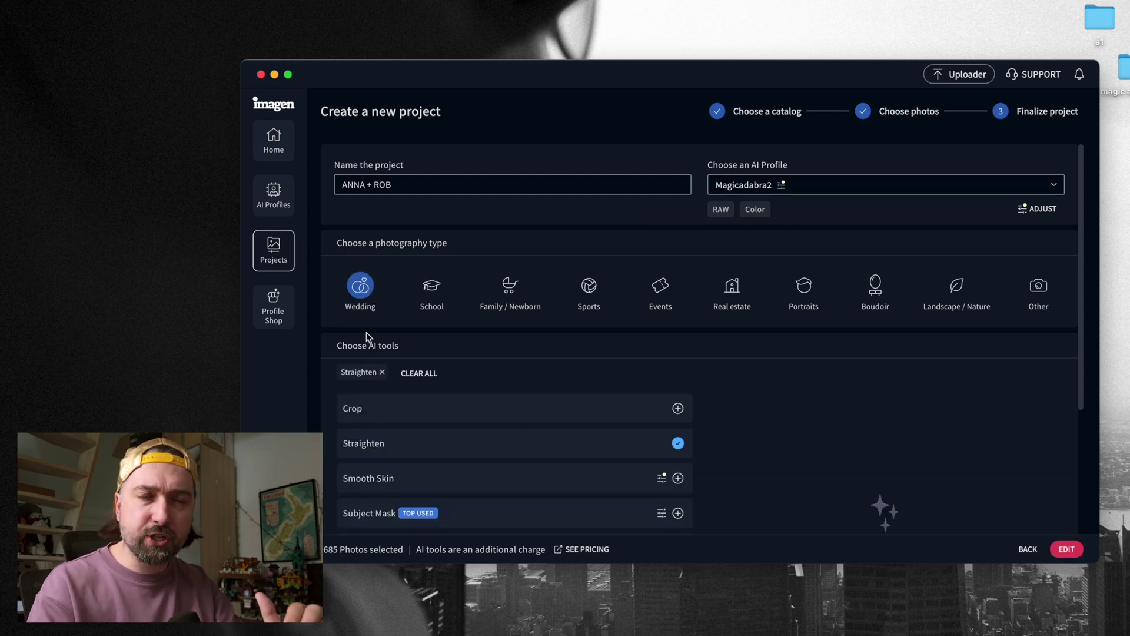
mouse_move(686, 389)
scroll(687, 390, "down", 5)
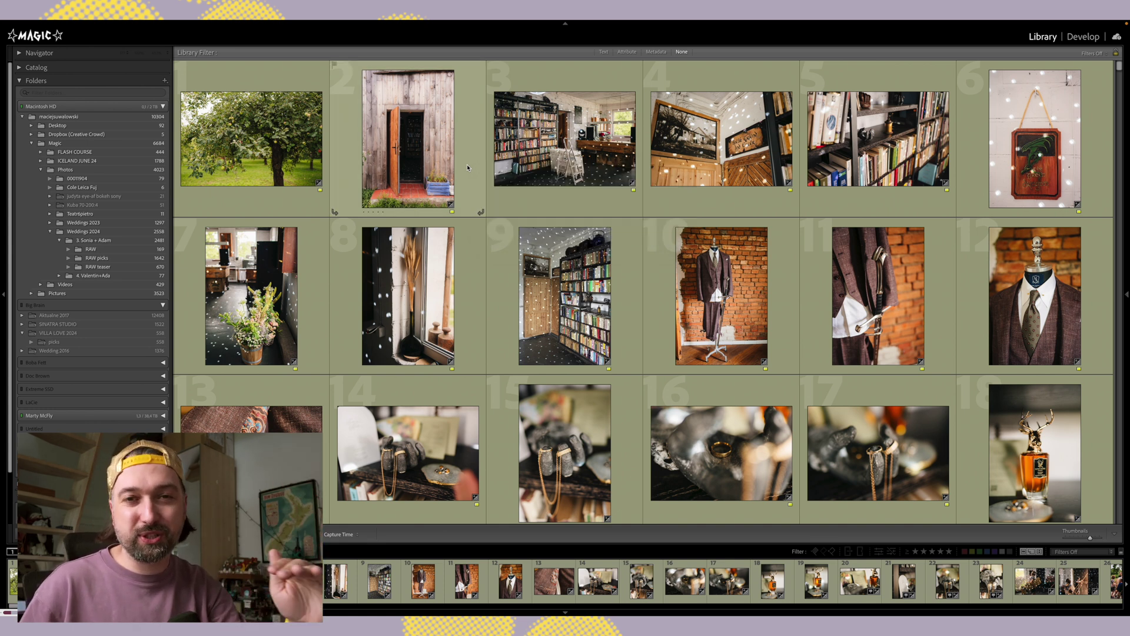
- Hide the side panels and scroll through the AI-edited wedding photos in the Library grid
key("Tab")
scroll(668, 389, "down", 15)
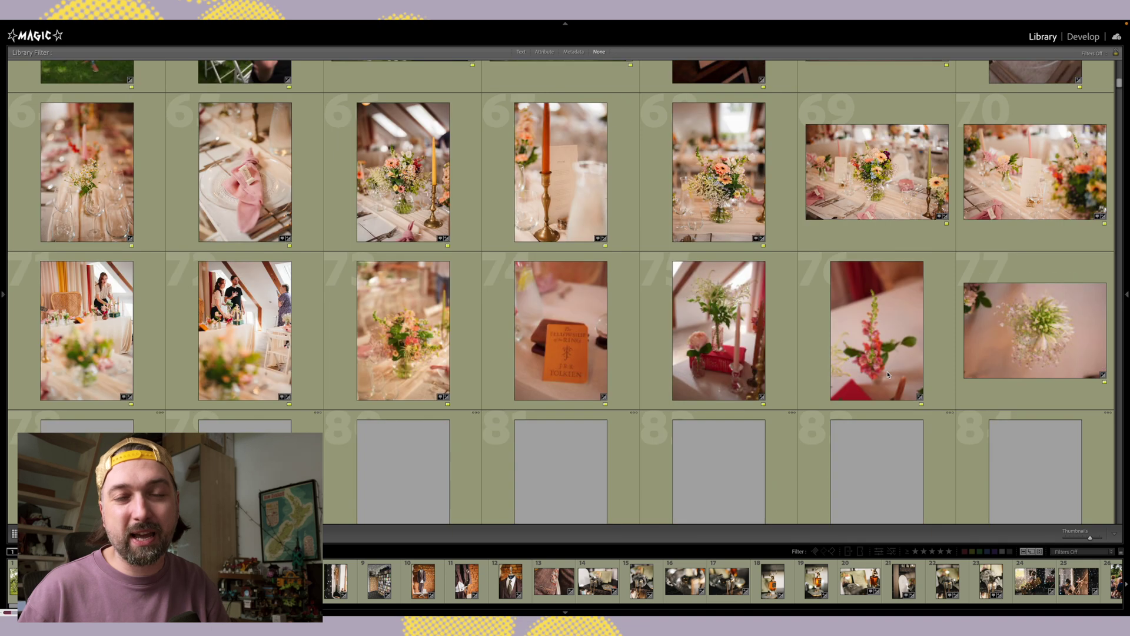
scroll(669, 389, "down", 6)
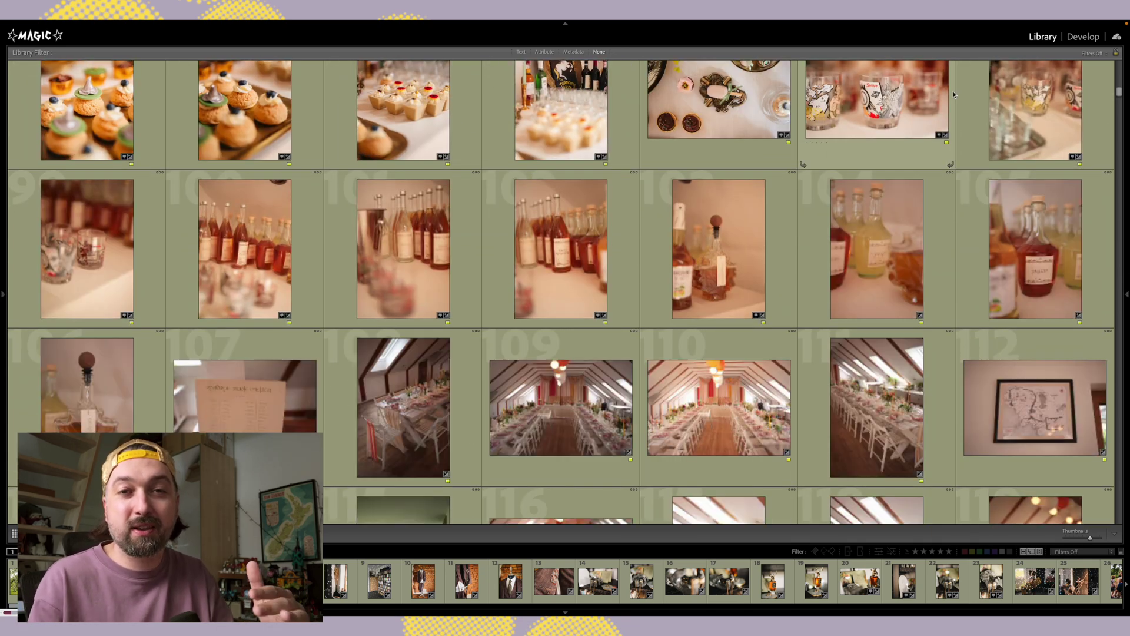
scroll(800, 446, "down", 8)
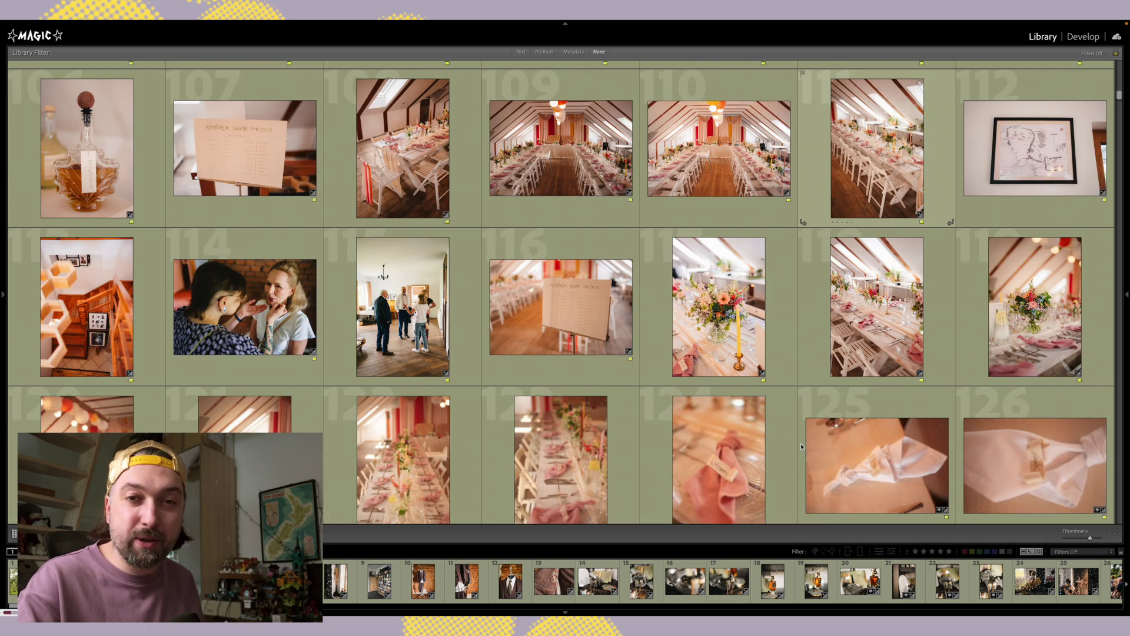
scroll(800, 443, "up", 3)
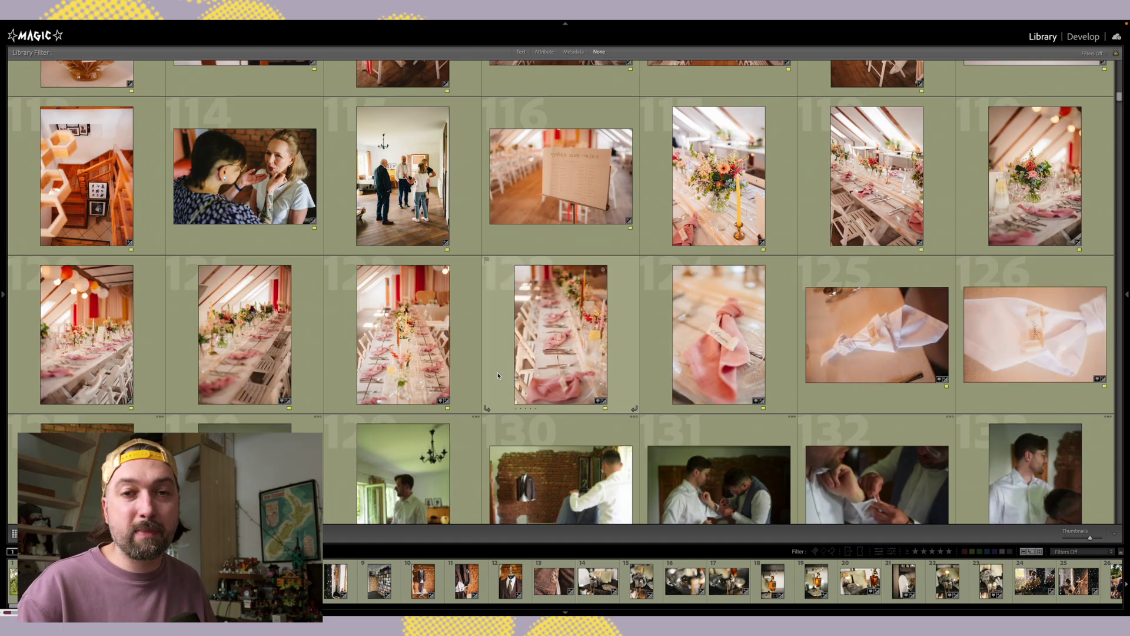
scroll(874, 346, "down", 2)
scroll(875, 345, "down", 4)
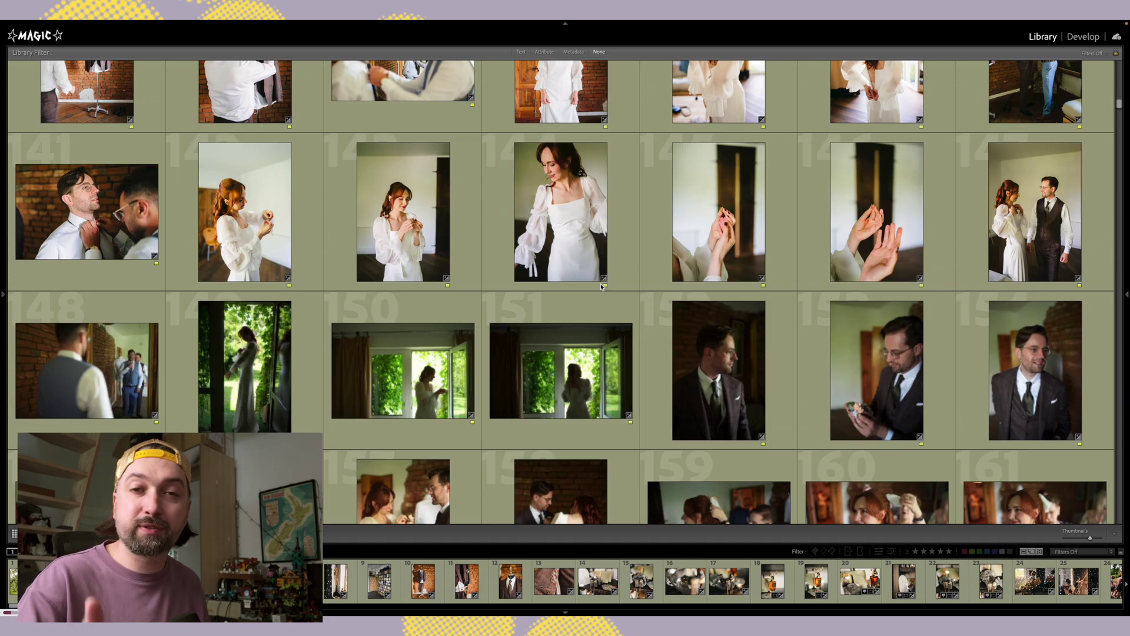
scroll(602, 287, "up", 1)
scroll(623, 187, "up", 3)
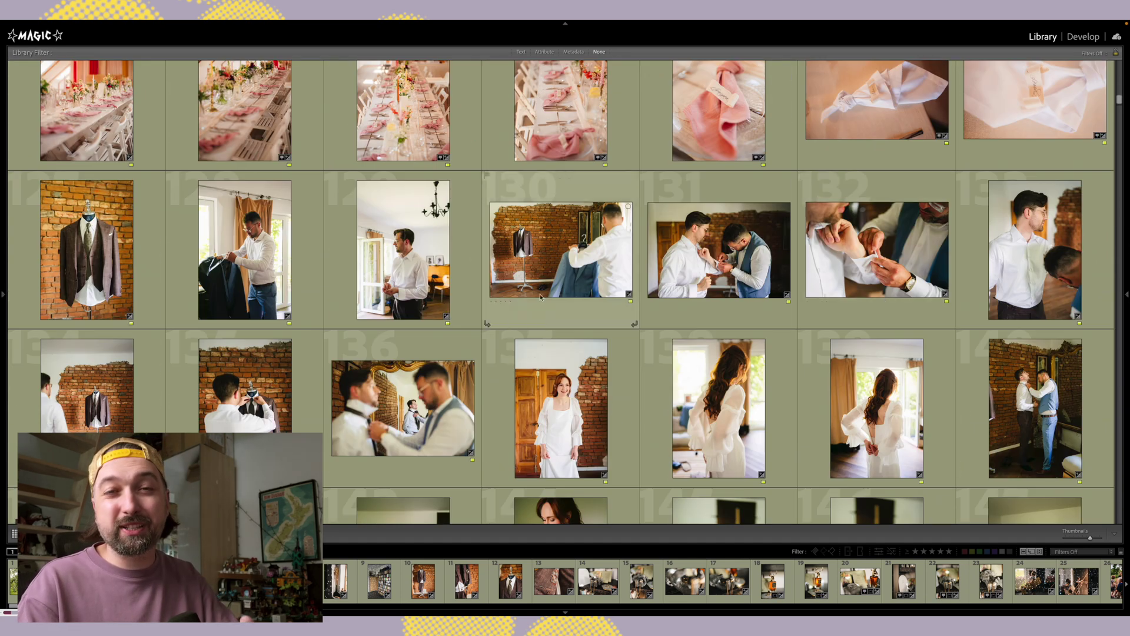
scroll(888, 302, "down", 4)
scroll(888, 302, "down", 4)
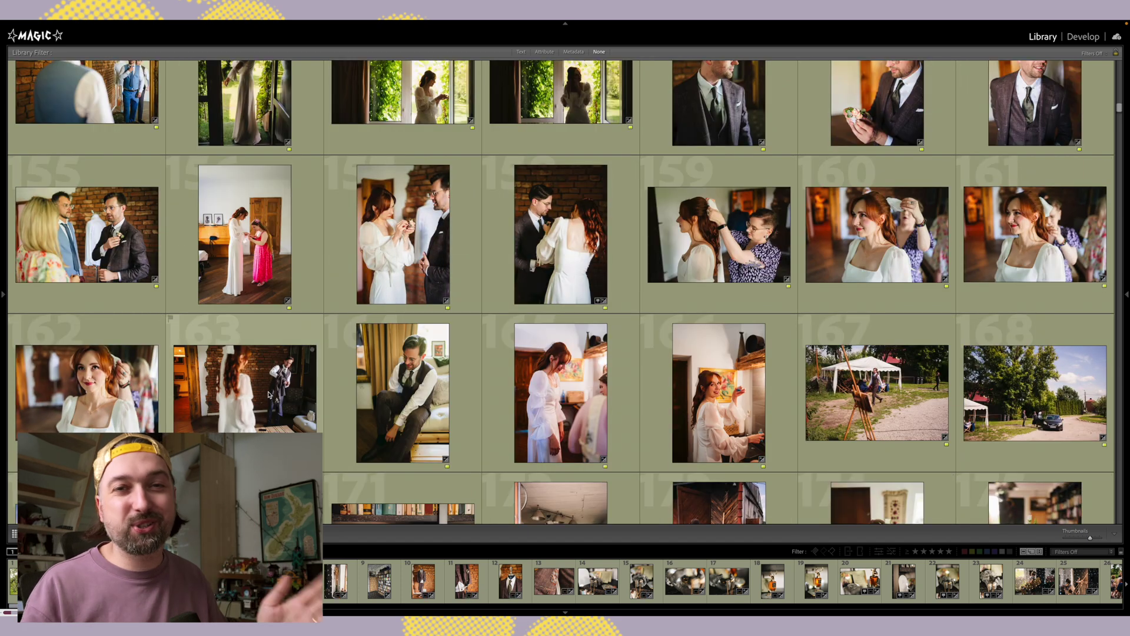
scroll(730, 236, "down", 5)
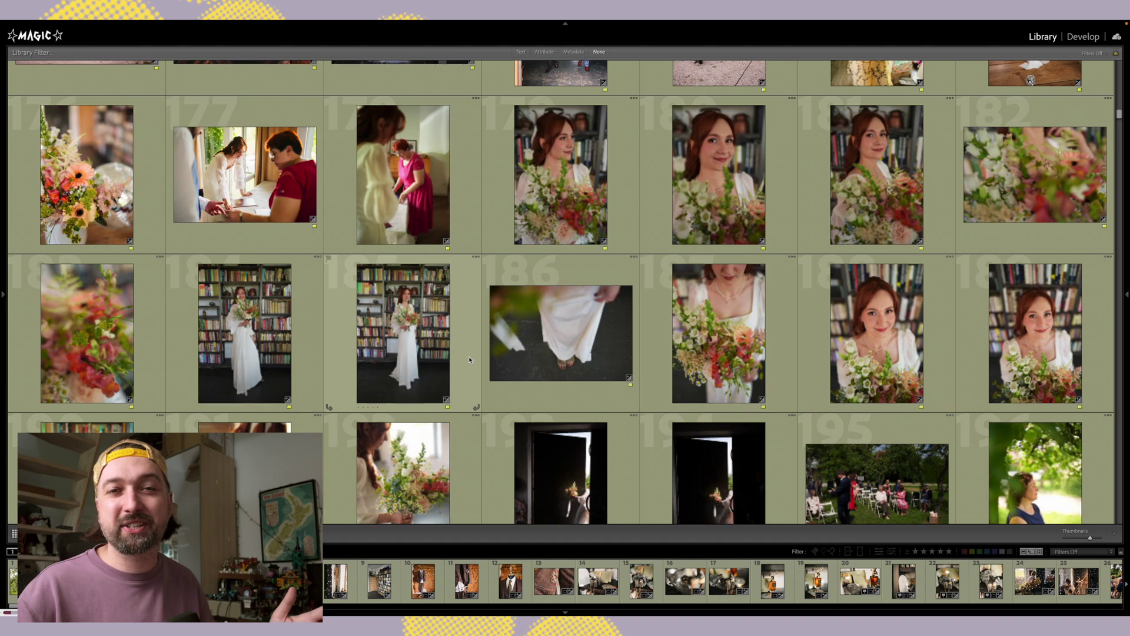
scroll(603, 192, "down", 5)
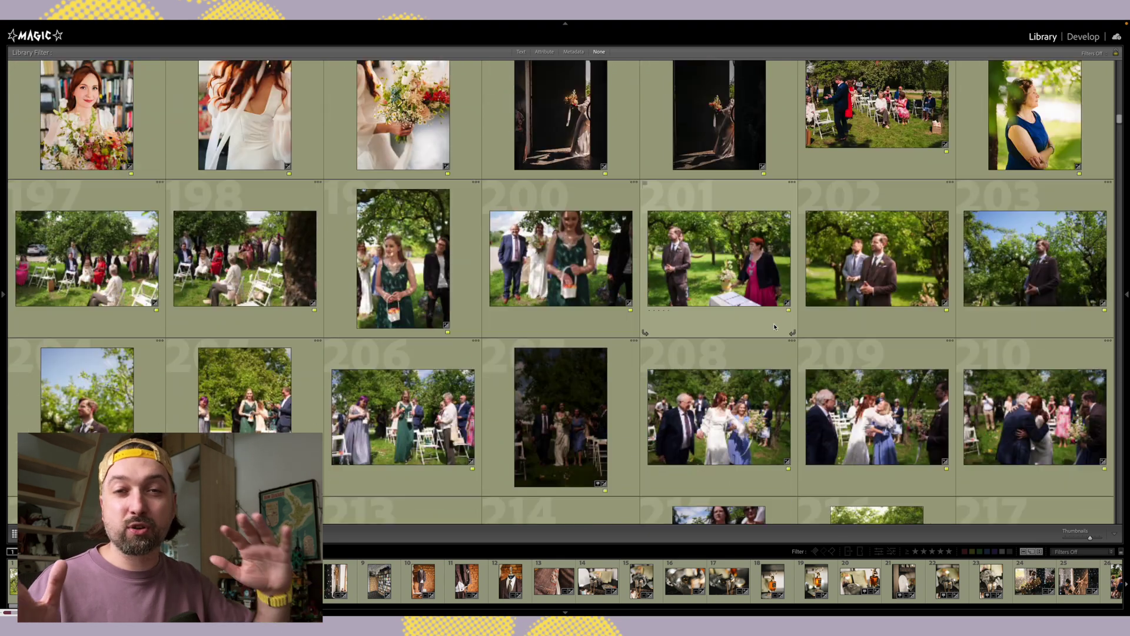
scroll(675, 210, "down", 4)
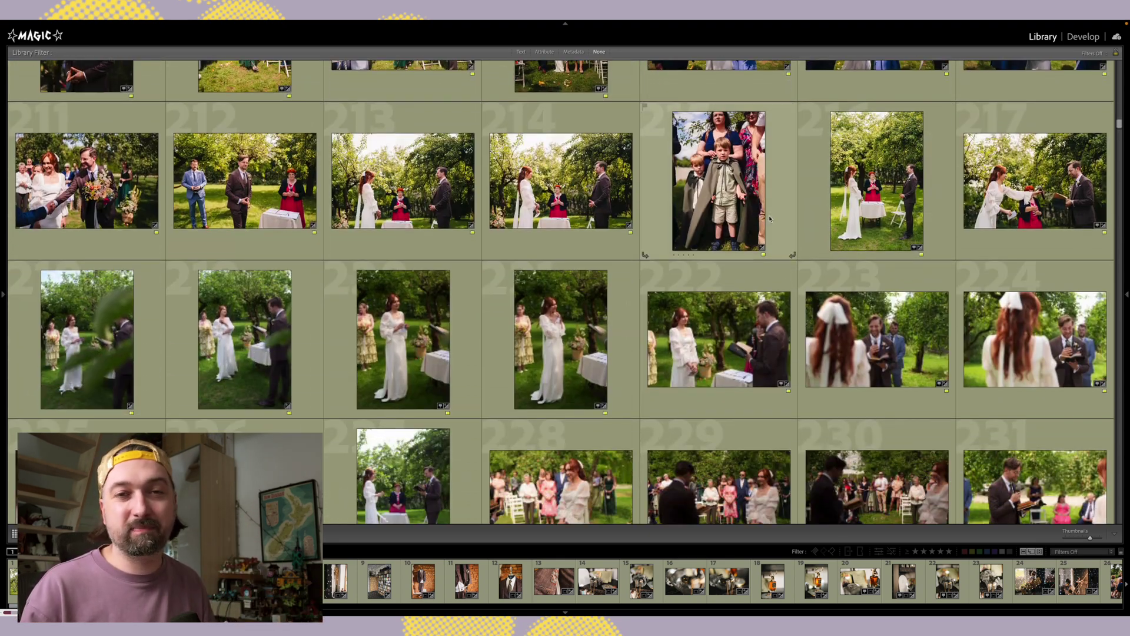
scroll(200, 276, "down", 3)
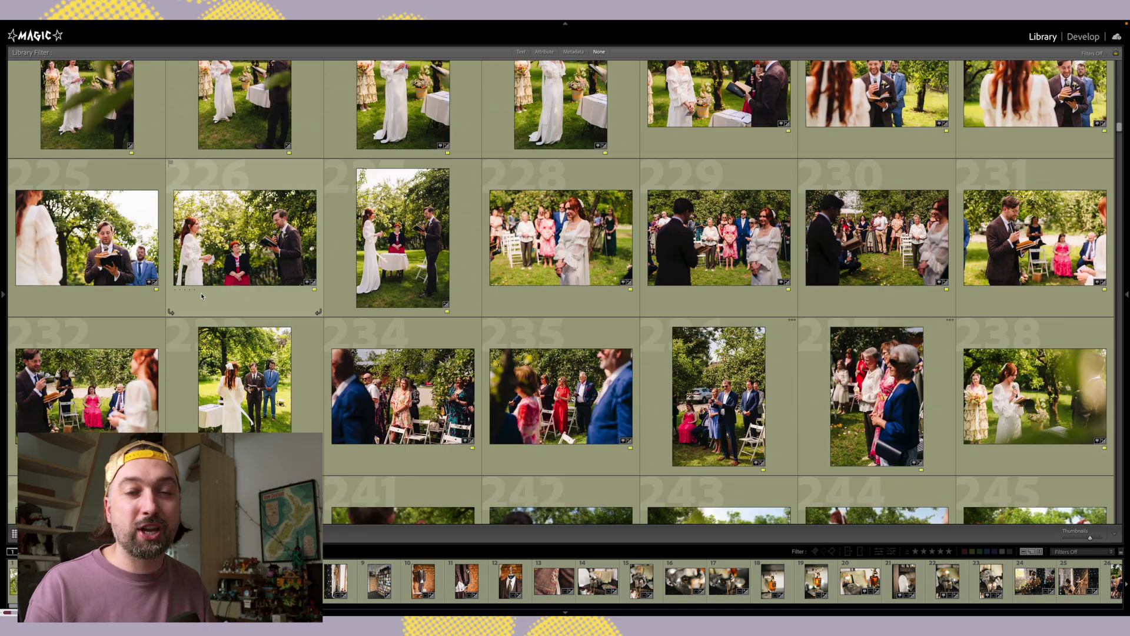
scroll(705, 299, "down", 5)
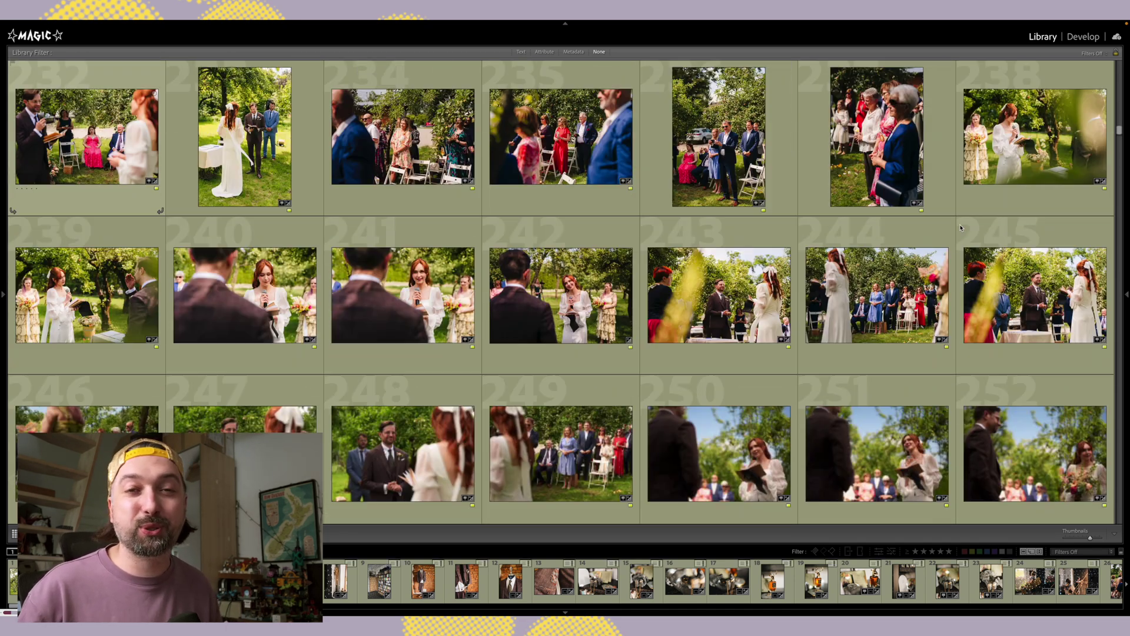
scroll(710, 266, "down", 7)
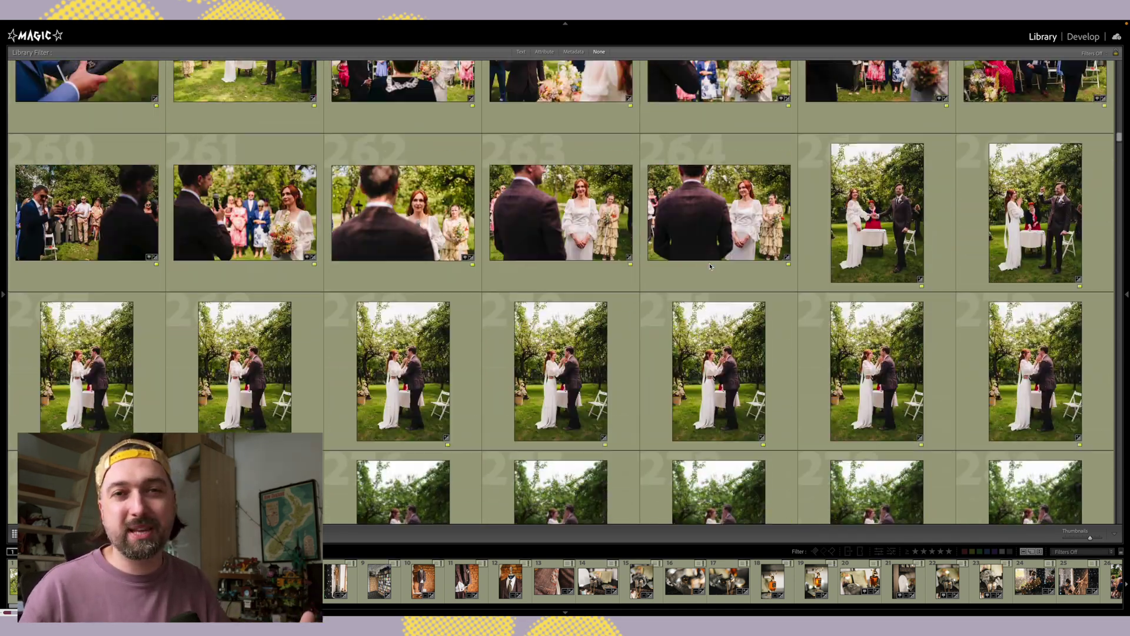
scroll(767, 189, "down", 15)
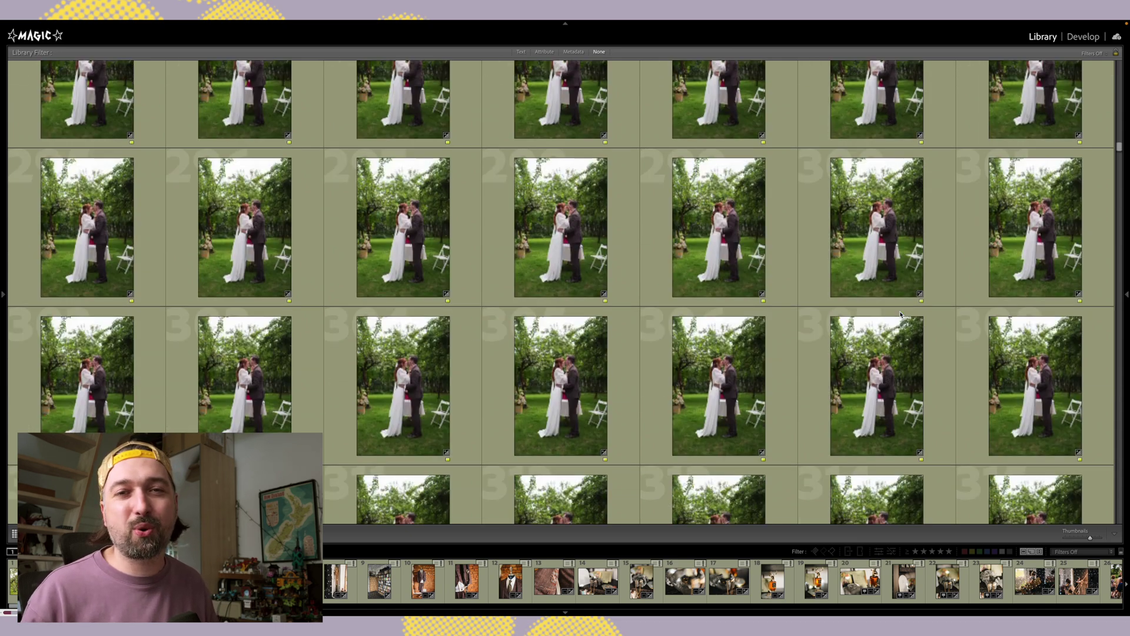
scroll(677, 252, "down", 3)
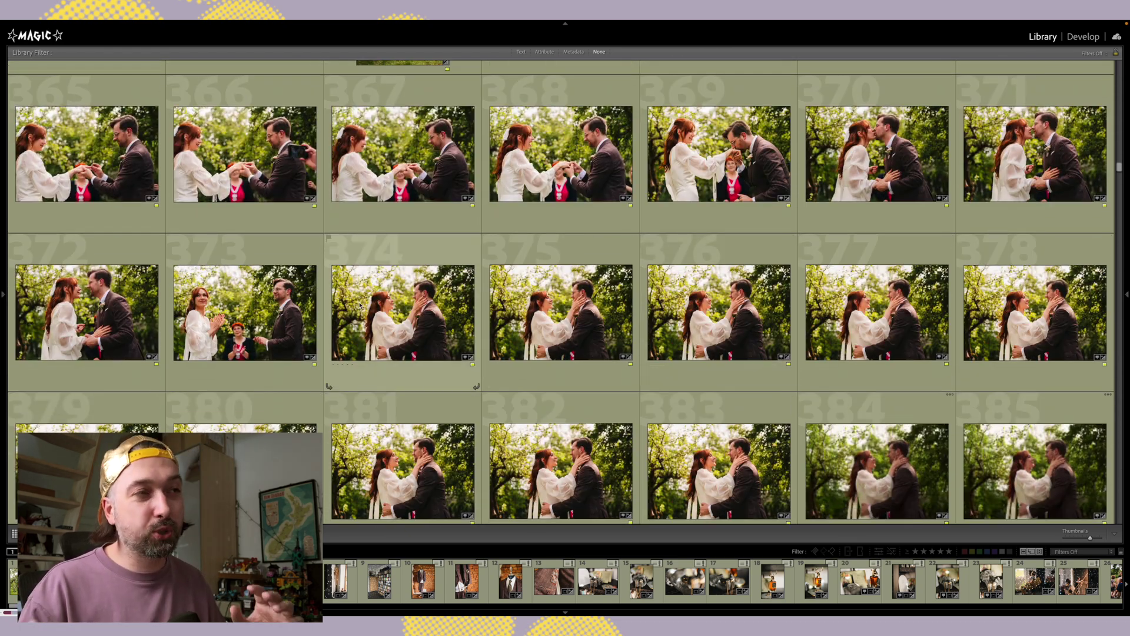
- View photo 368 in Loupe view, then return to the grid and scroll to the end
double_click(494, 177)
key("g")
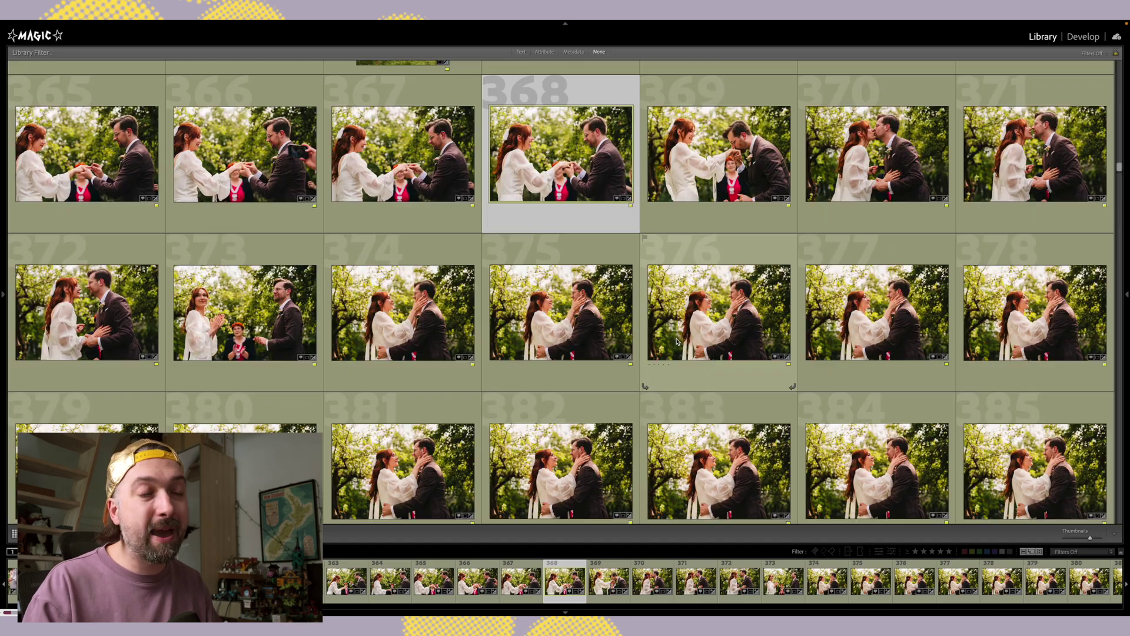
scroll(687, 353, "down", 20)
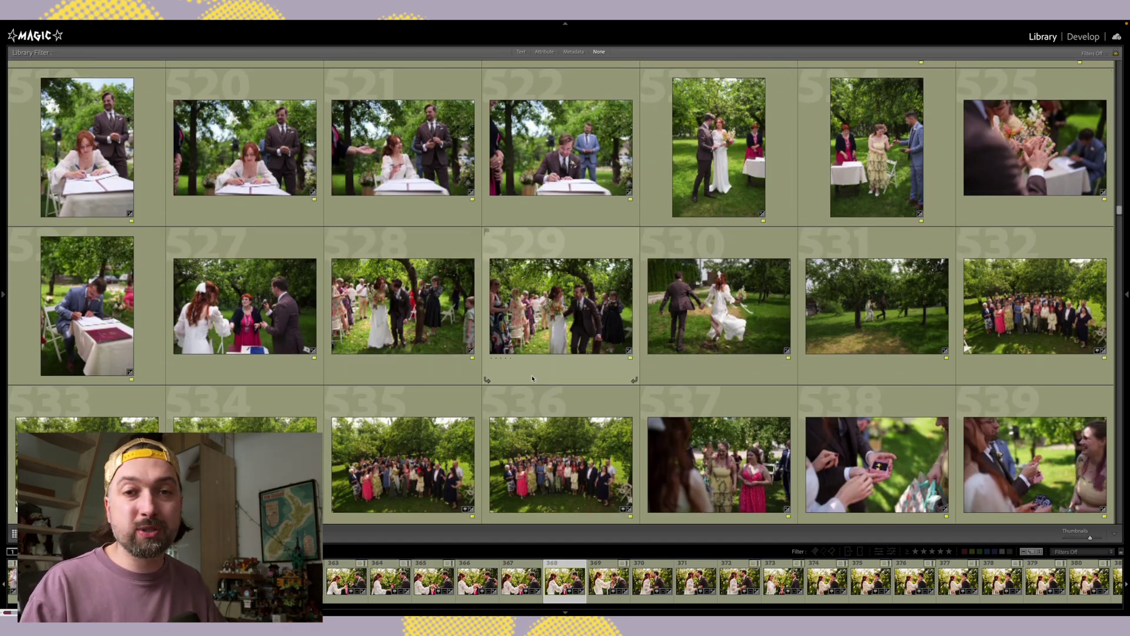
scroll(1025, 276, "down", 3)
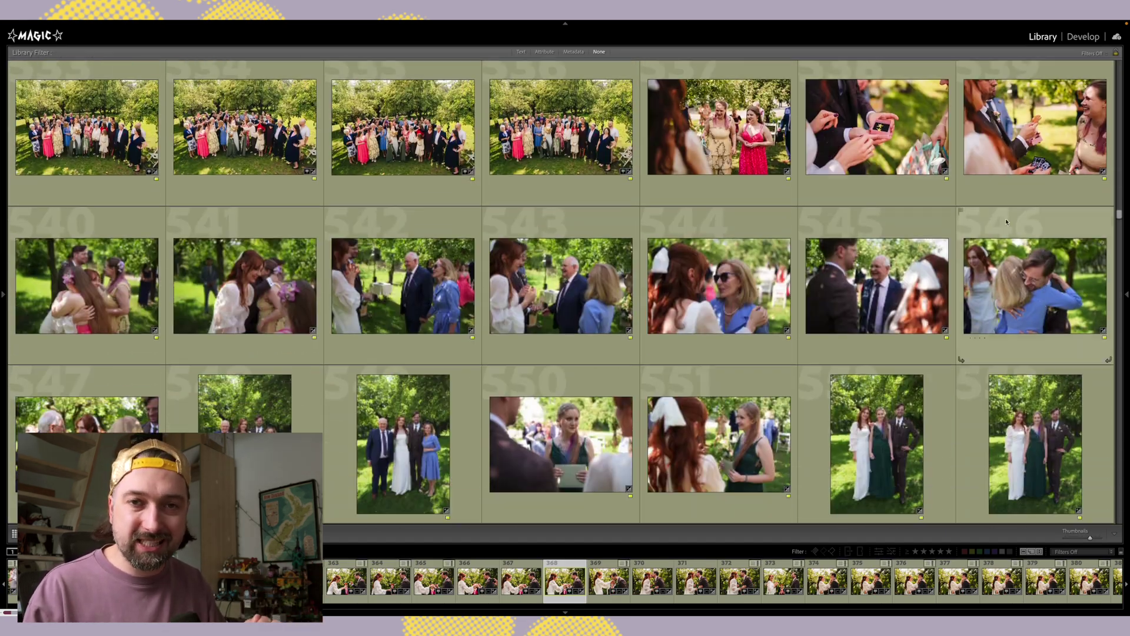
scroll(814, 311, "down", 15)
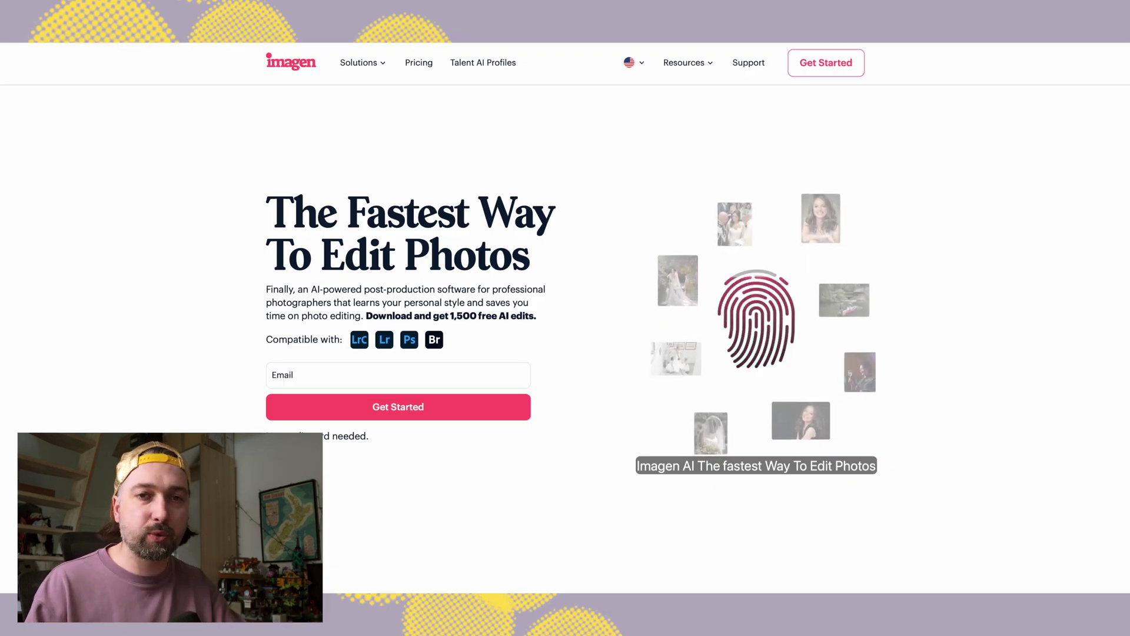
- Scroll the Imagen homepage past the Empower your editing panel to 'Need a little inspiration?'
scroll(988, 507, "down", 5)
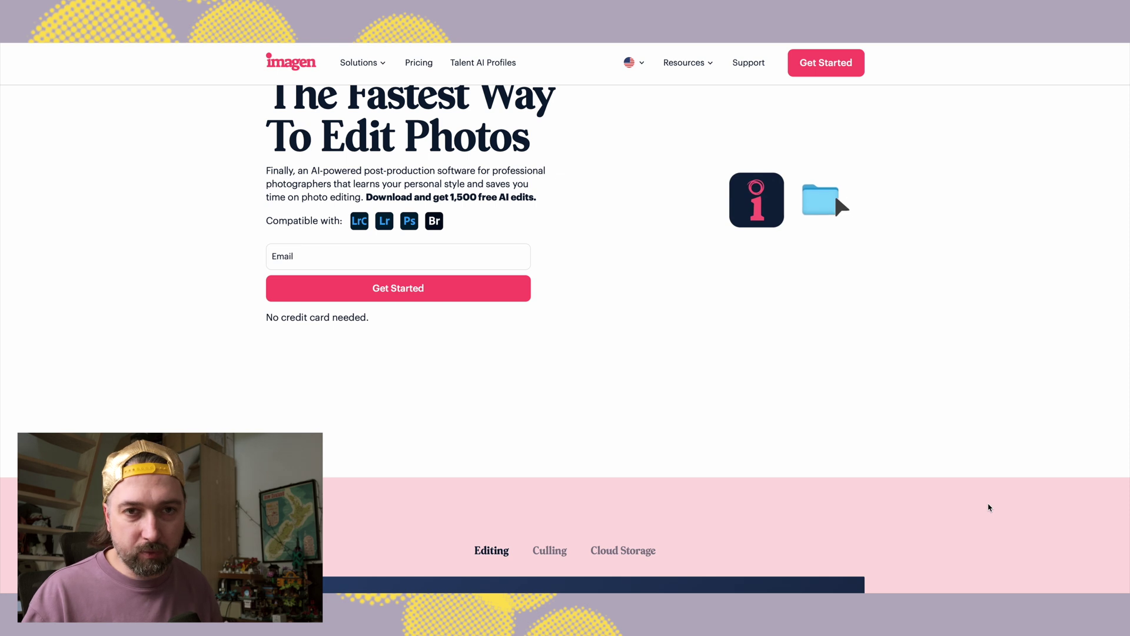
scroll(988, 507, "down", 6)
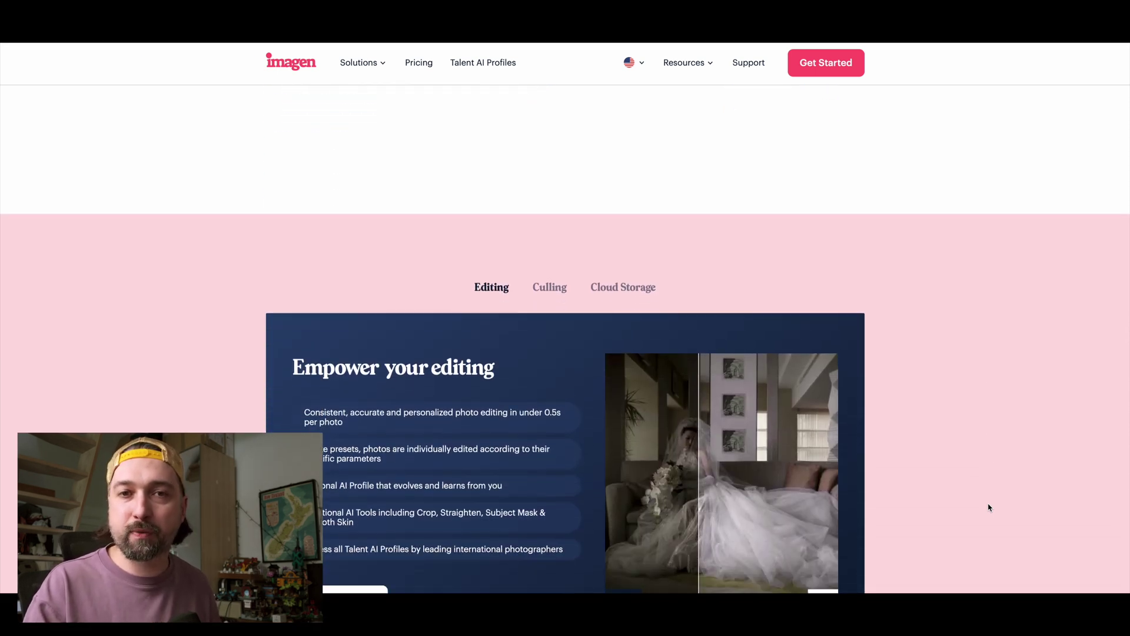
scroll(989, 507, "down", 5)
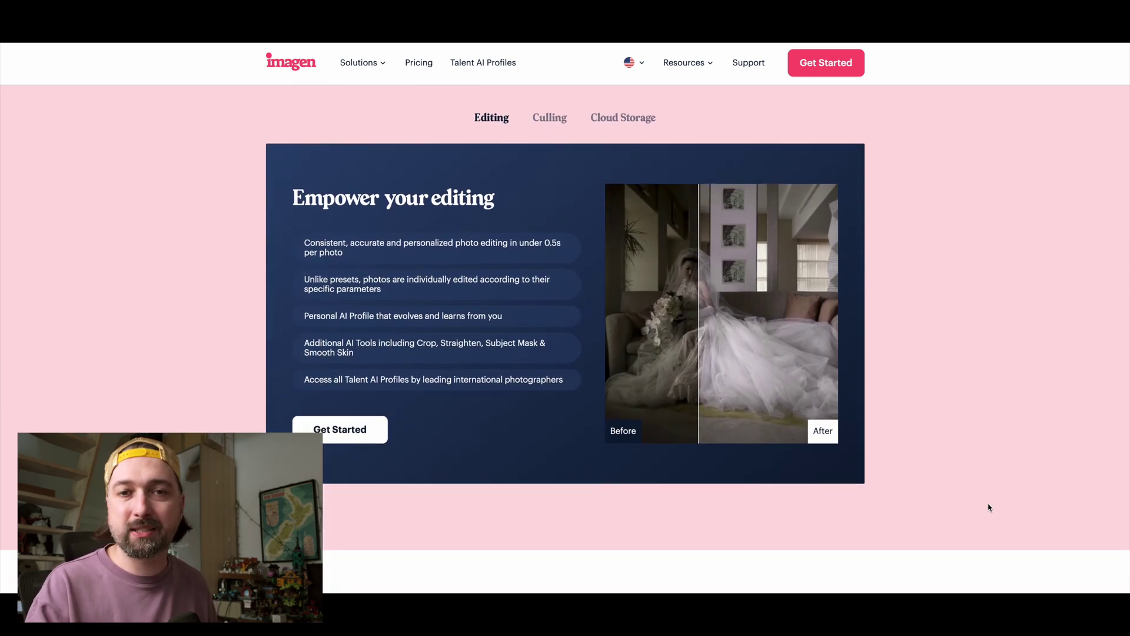
scroll(989, 507, "down", 7)
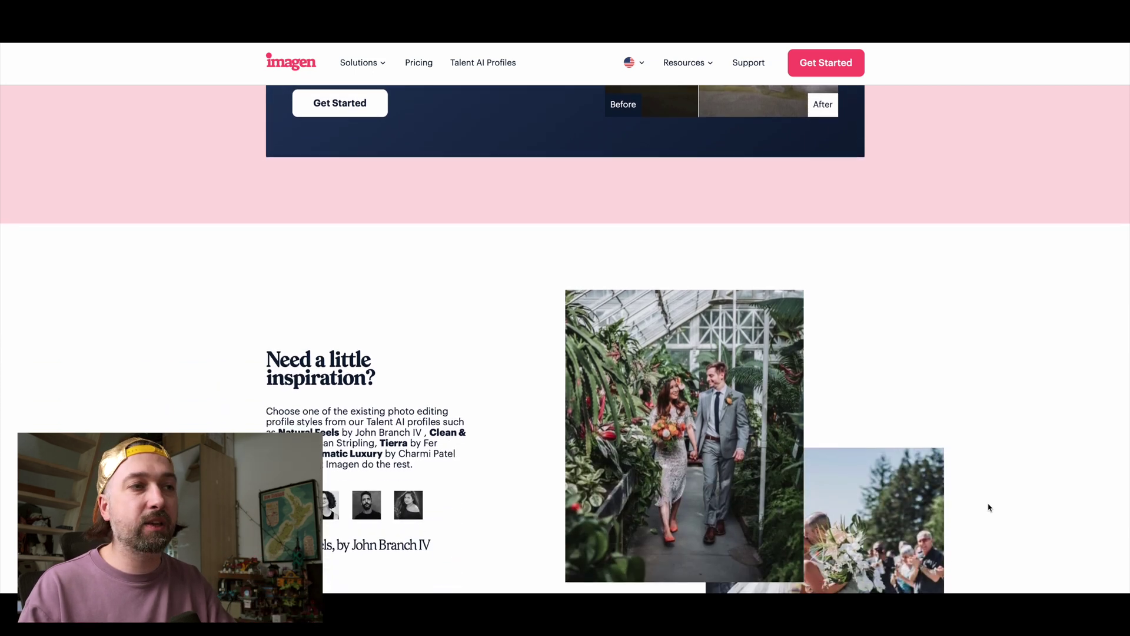
scroll(989, 506, "down", 5)
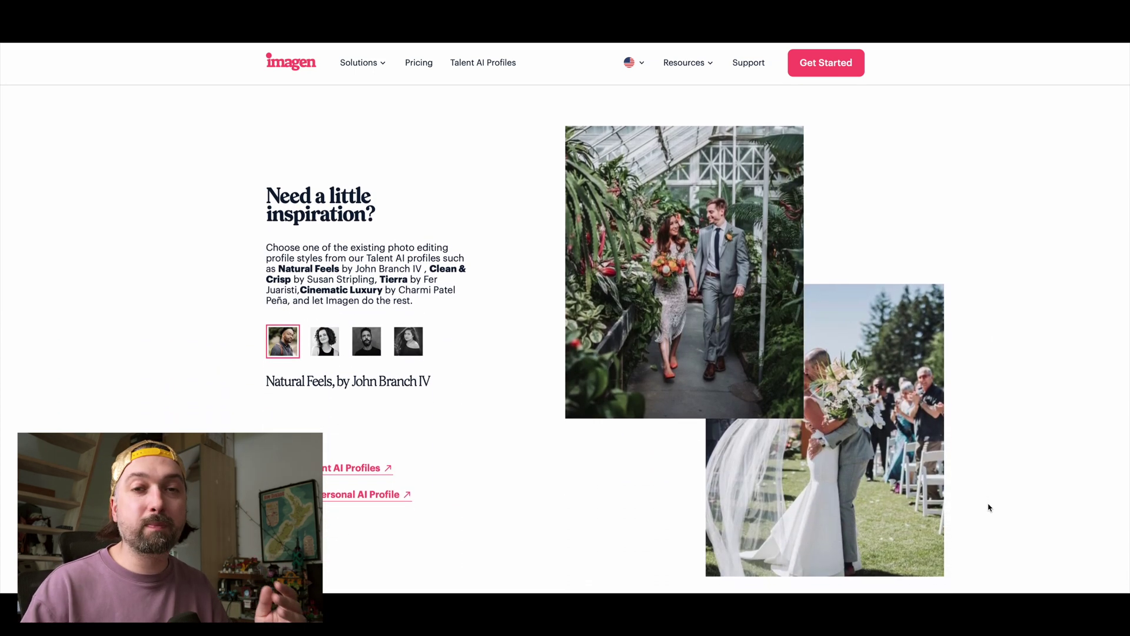